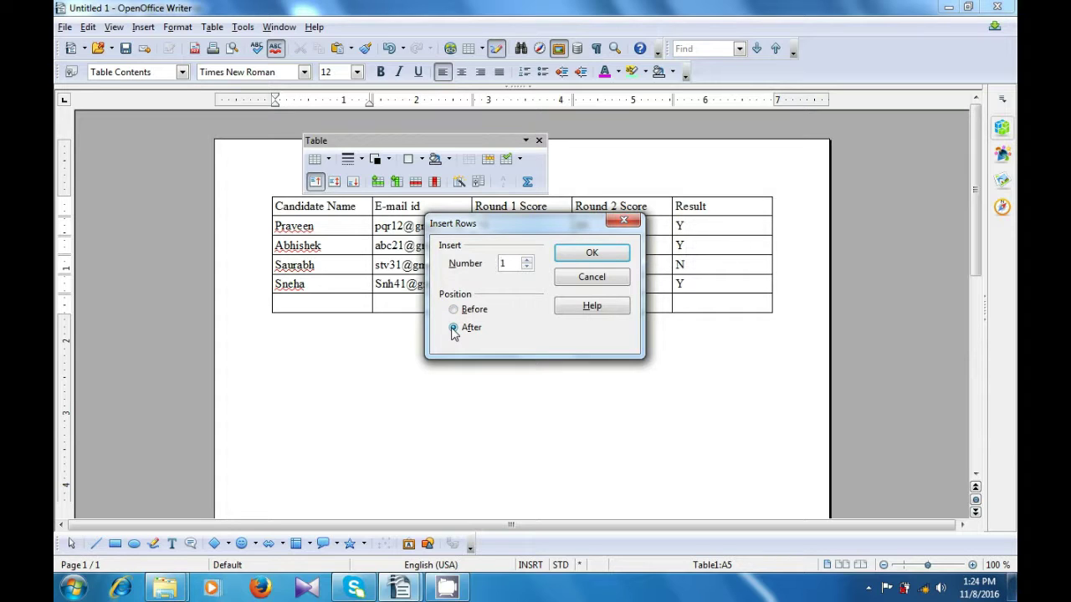
Step: Insert one empty row before the last candidate's row in the table
{"action": "left_click", "coordinate": [453, 311]}
{"action": "left_click", "coordinate": [590, 252]}
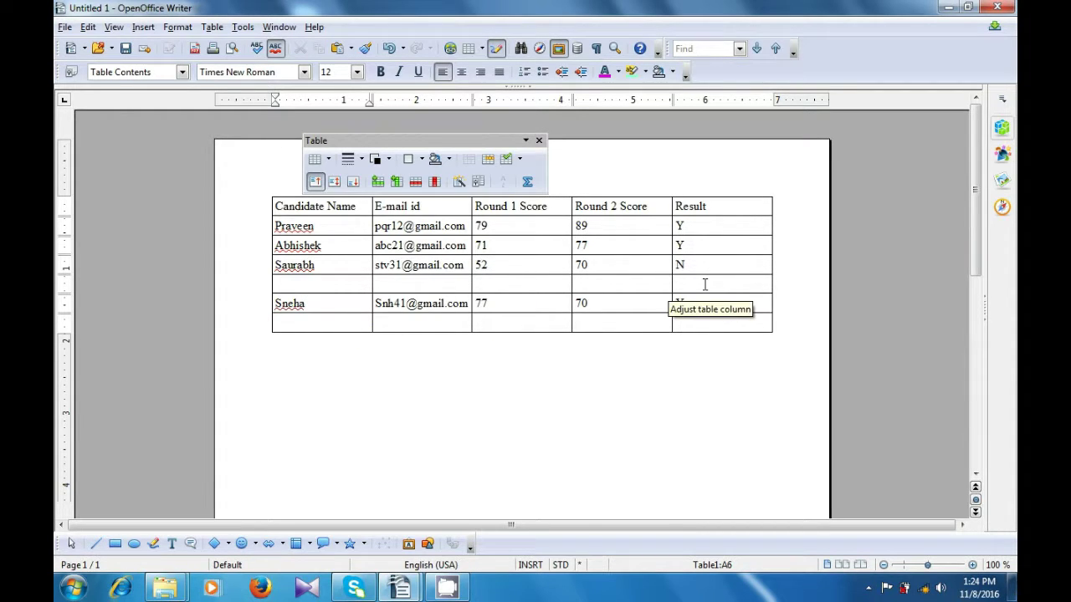
{"action": "left_click", "coordinate": [567, 366]}
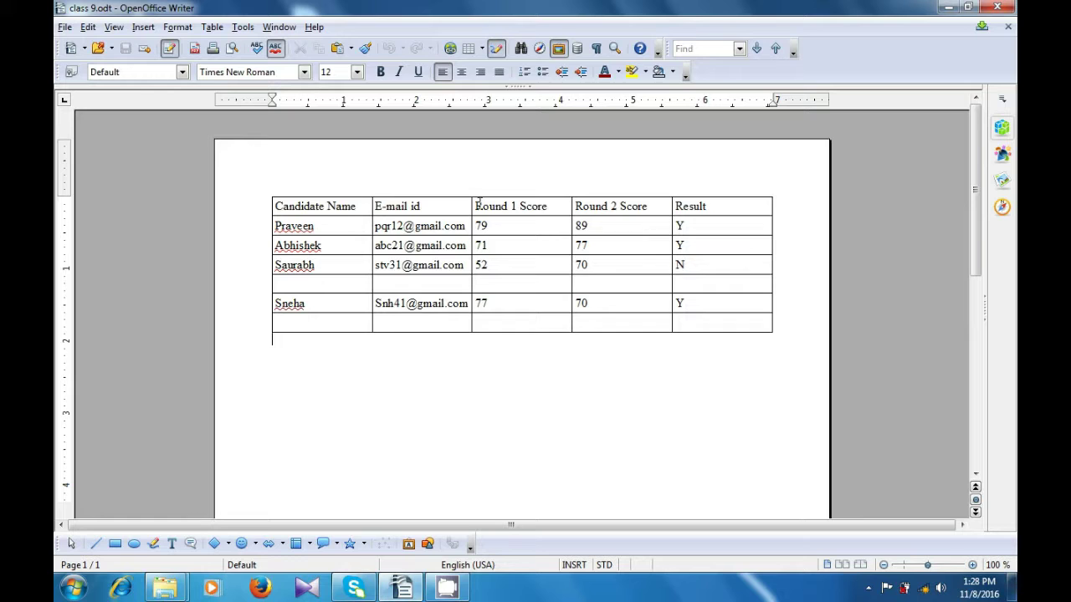
Step: Insert a column after the E-mail id column and head it "Mobile No"
{"action": "left_click", "coordinate": [436, 211]}
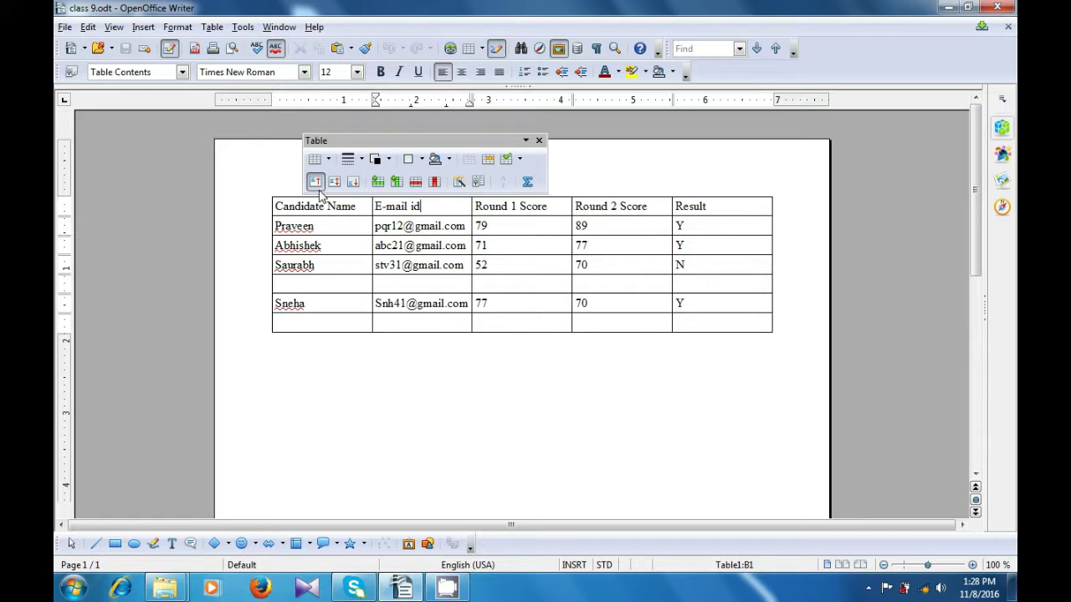
{"action": "left_click", "coordinate": [397, 183]}
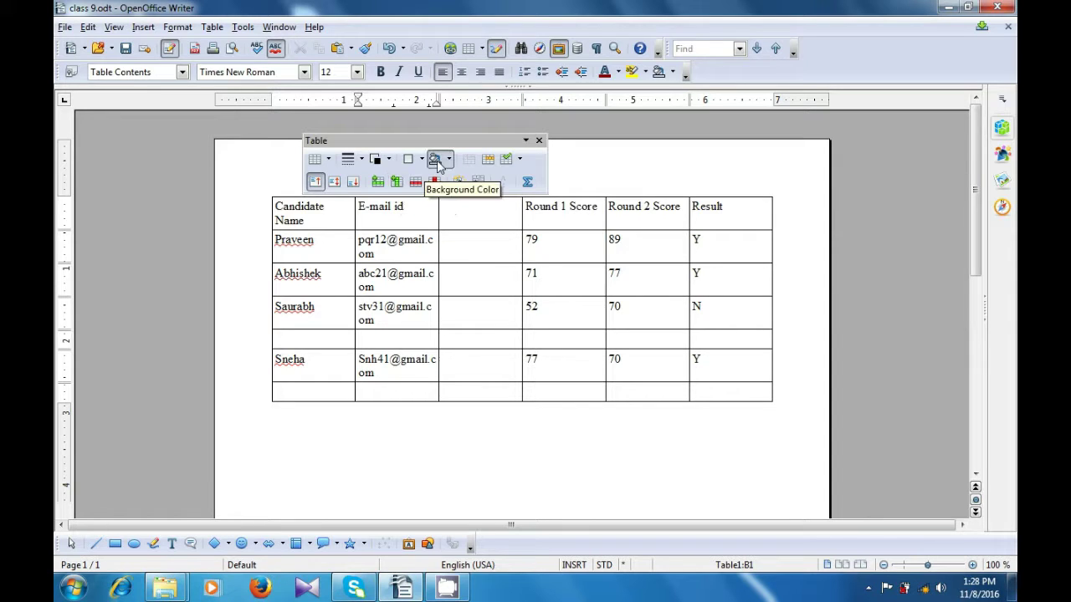
{"action": "left_click_drag", "start_coordinate": [468, 141], "coordinate": [467, 109]}
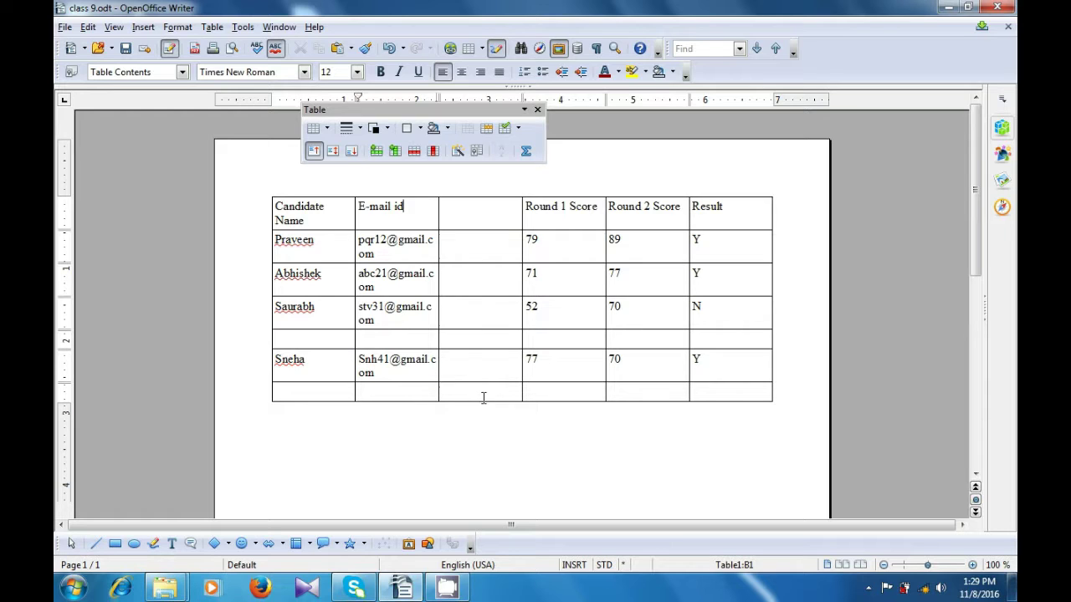
{"action": "left_click", "coordinate": [455, 207]}
{"action": "type", "text": "Mobil"}
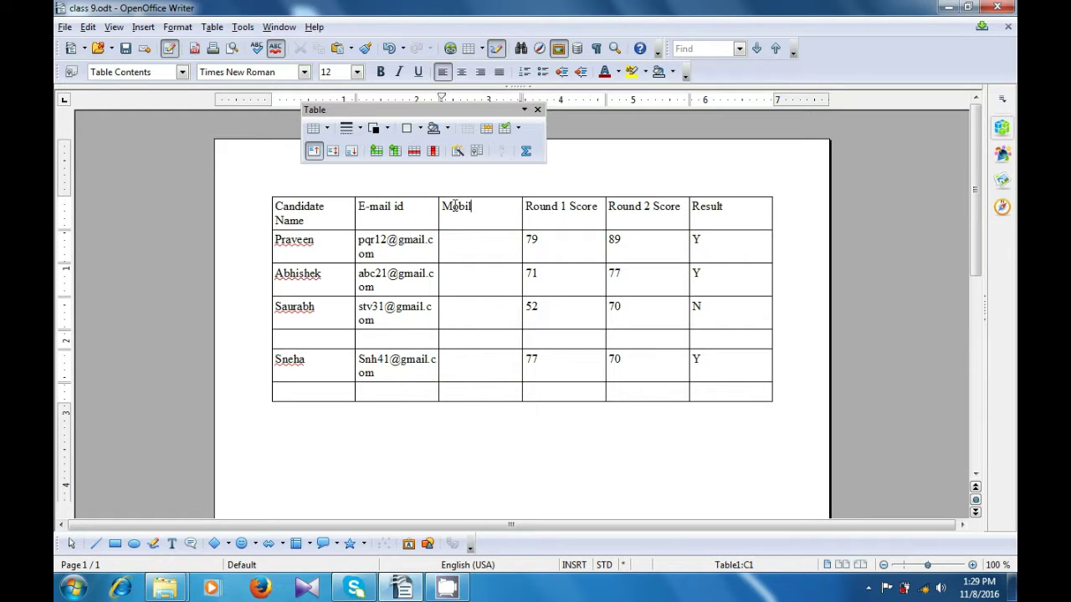
{"action": "type", "text": "e No"}
Step: Insert one column after the Mobile No column and head it "Address"
{"action": "left_click", "coordinate": [213, 27]}
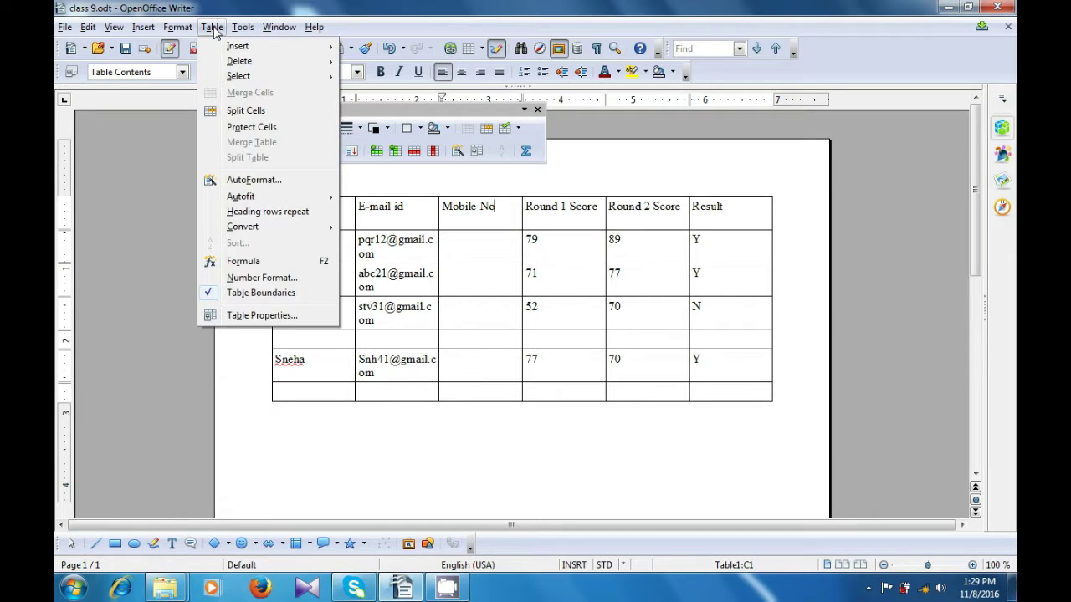
{"action": "mouse_move", "coordinate": [234, 48]}
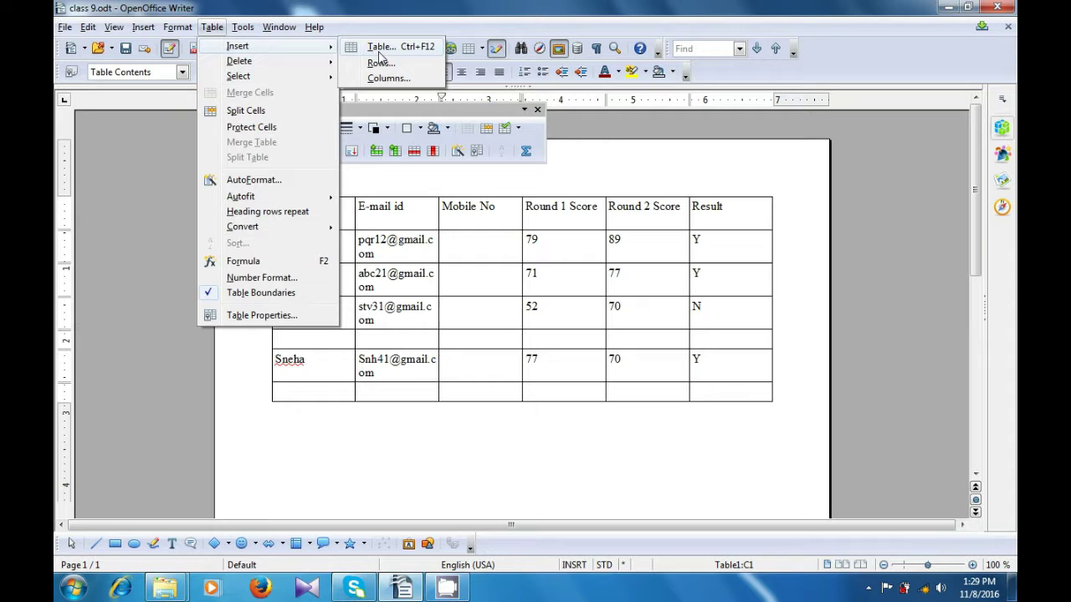
{"action": "left_click", "coordinate": [387, 79]}
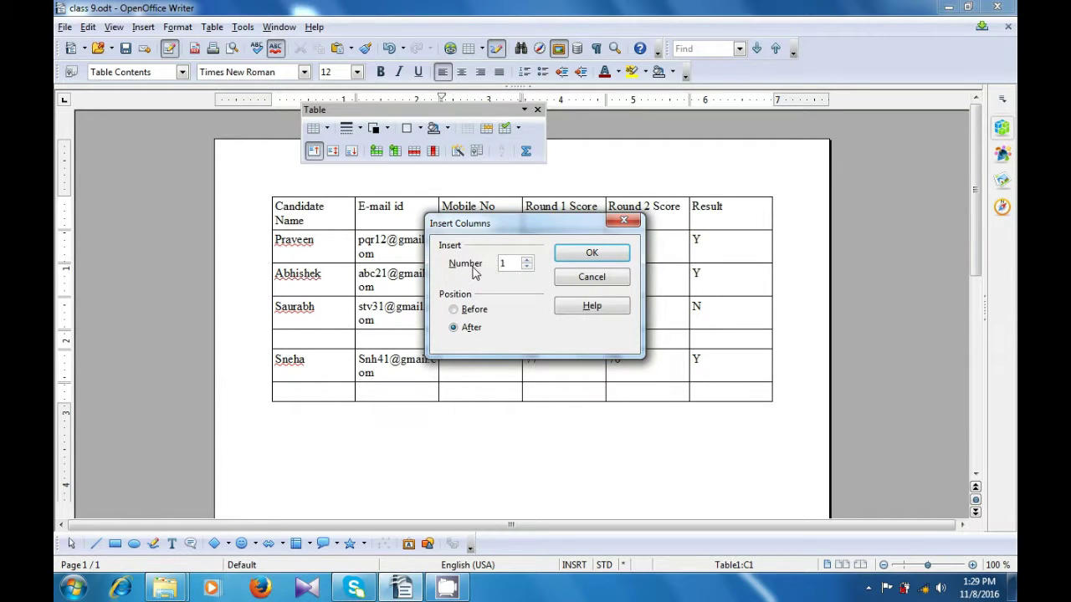
{"action": "left_click", "coordinate": [526, 268]}
{"action": "left_click", "coordinate": [526, 269]}
{"action": "left_click", "coordinate": [526, 268]}
{"action": "left_click", "coordinate": [453, 330]}
{"action": "left_click", "coordinate": [586, 253]}
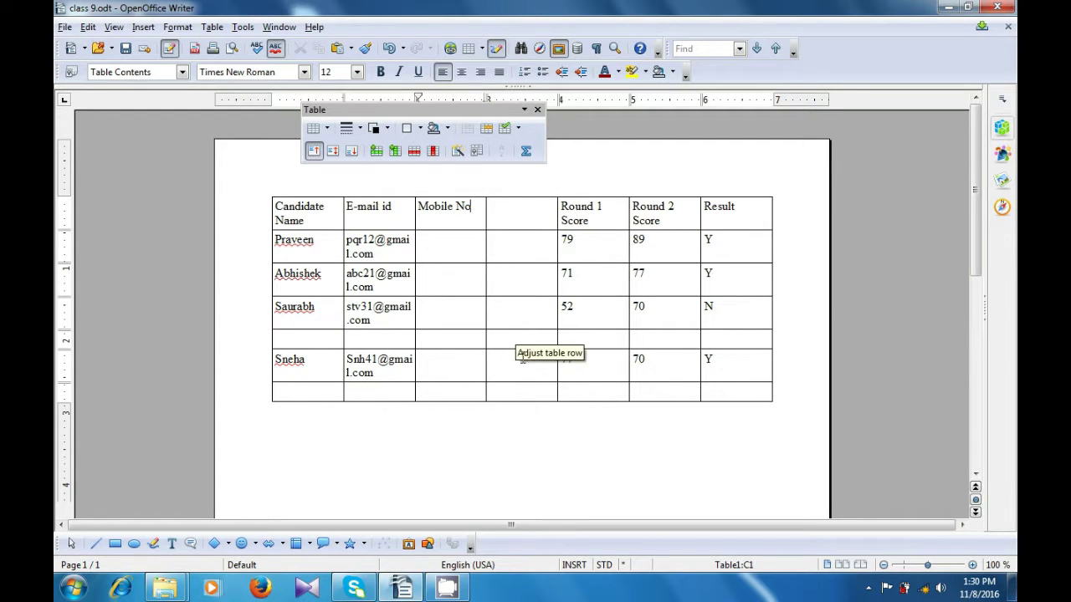
{"action": "left_click", "coordinate": [508, 207]}
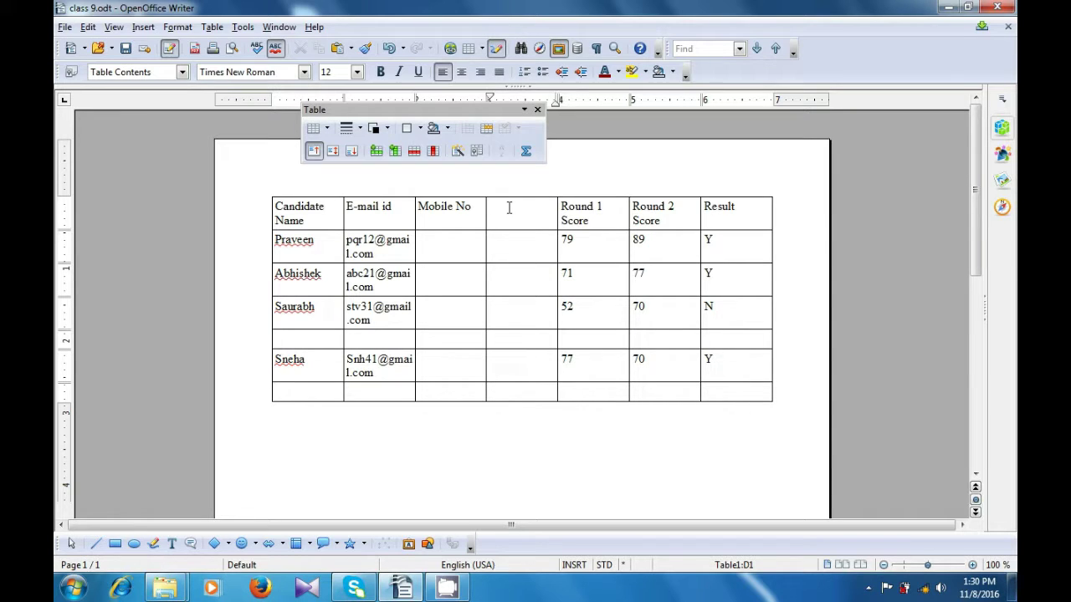
{"action": "type", "text": "Address"}
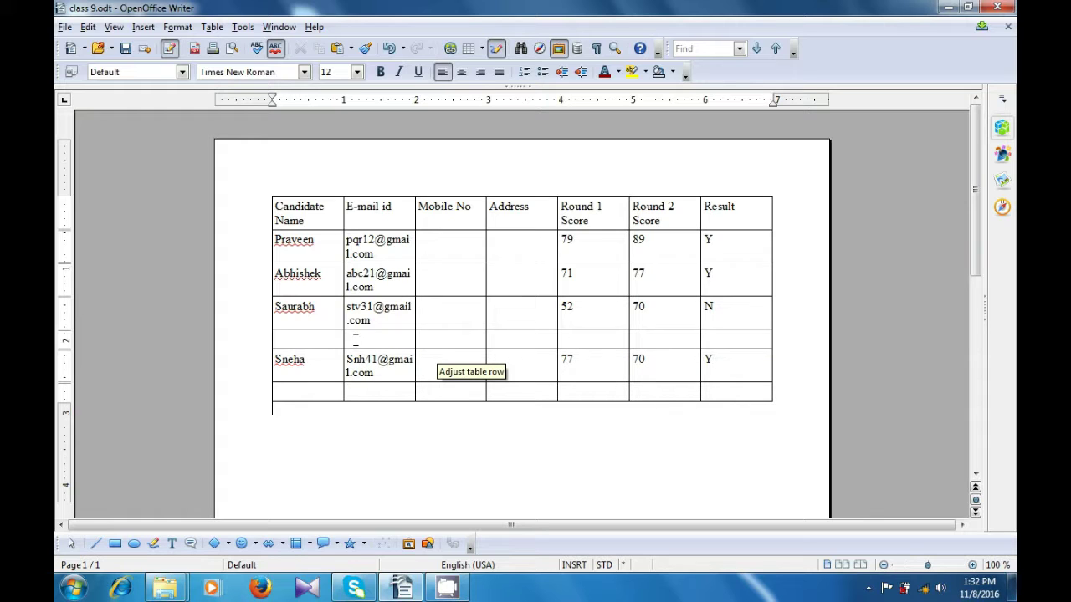
Step: Delete the empty row above the last candidate's row and the empty row at the end of the table
{"action": "left_click", "coordinate": [291, 341]}
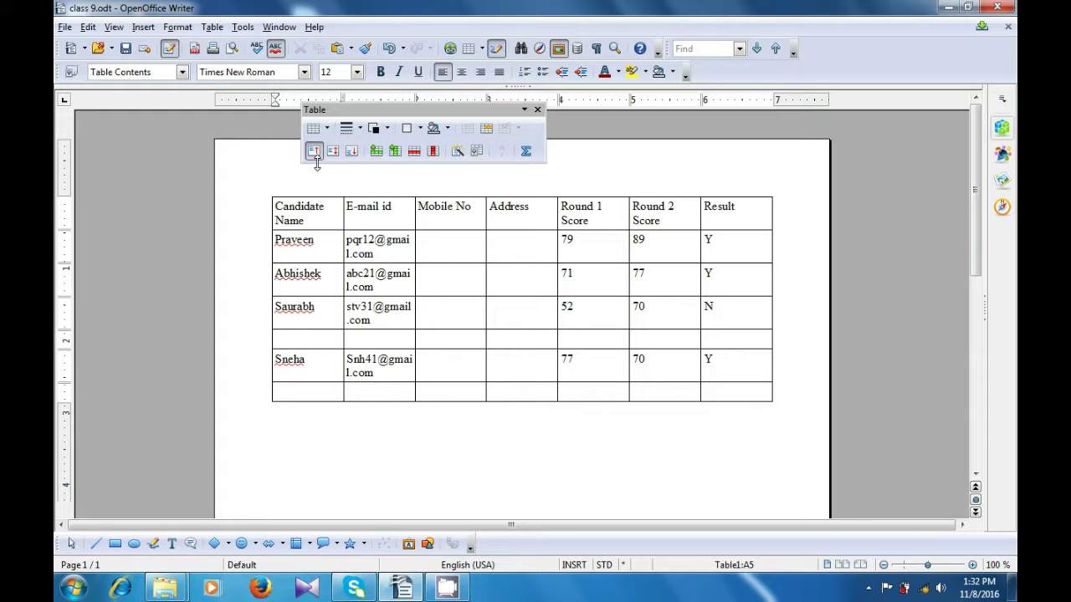
{"action": "left_click", "coordinate": [411, 158]}
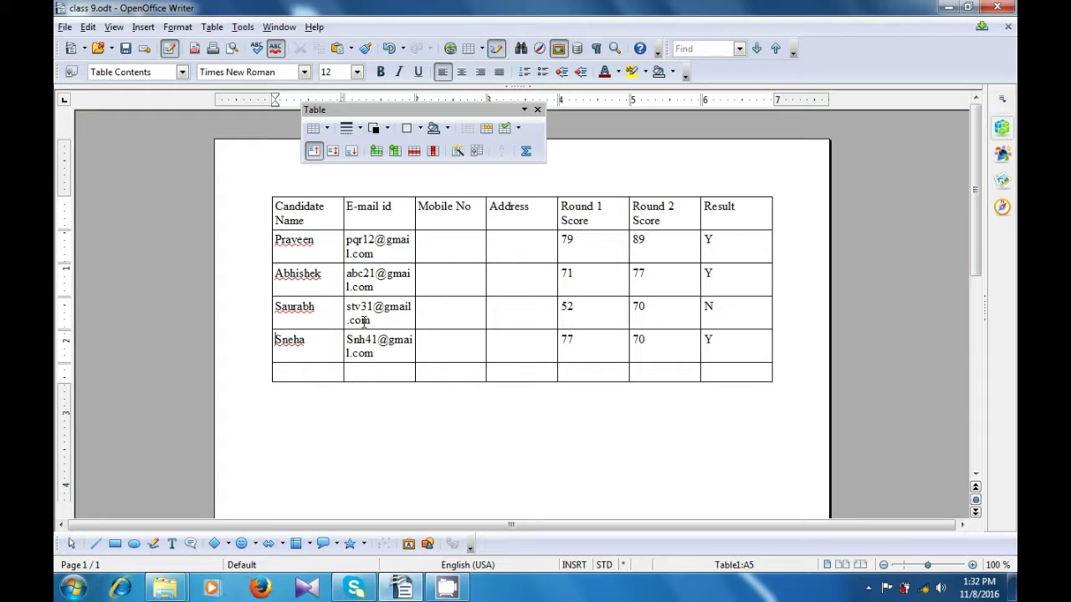
{"action": "left_click", "coordinate": [318, 374]}
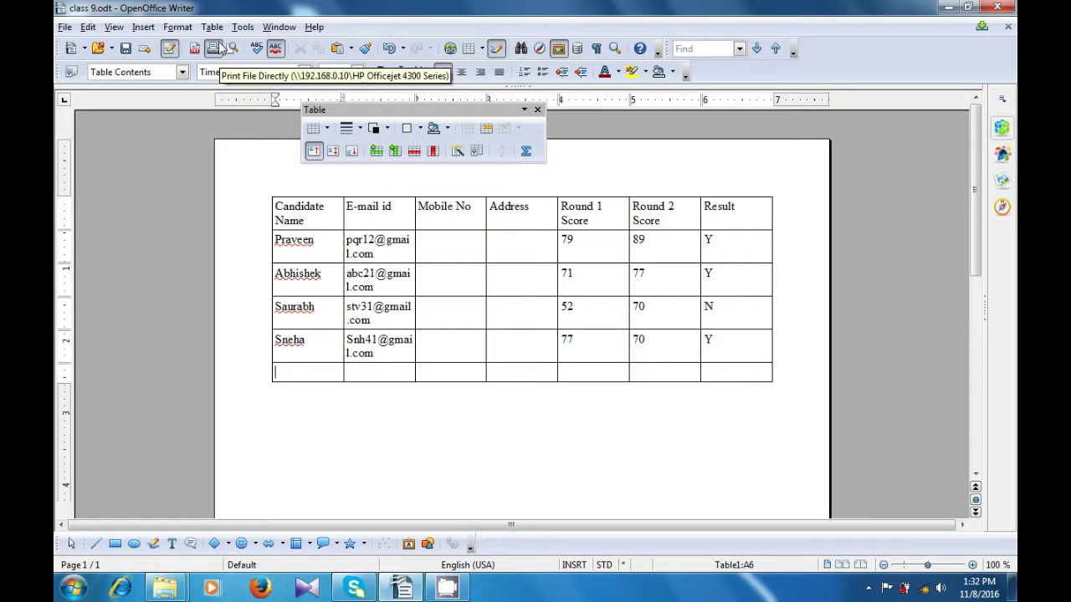
{"action": "left_click", "coordinate": [213, 28]}
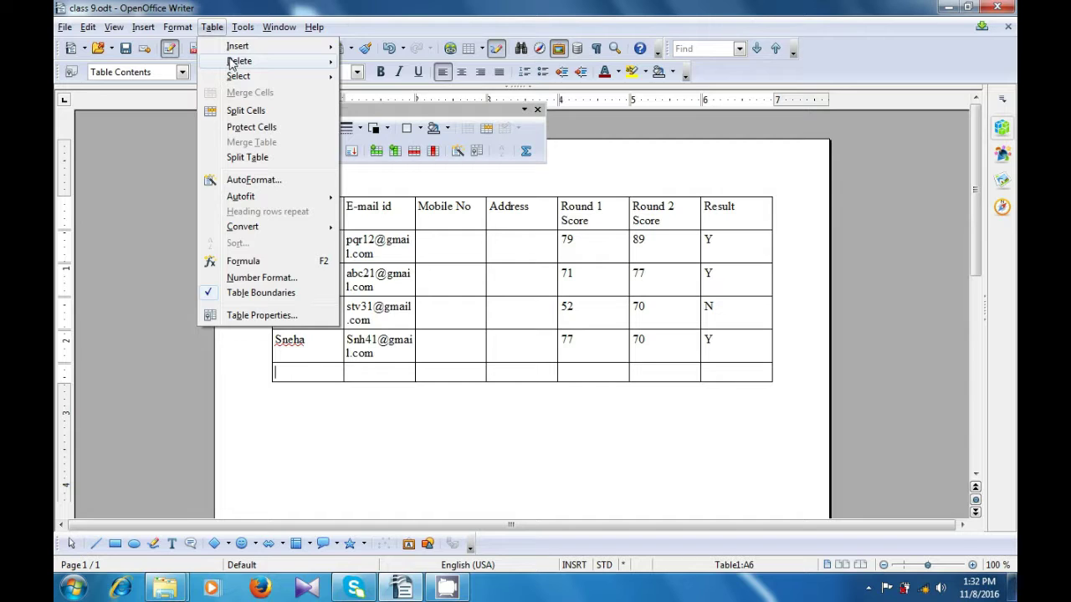
{"action": "mouse_move", "coordinate": [233, 65]}
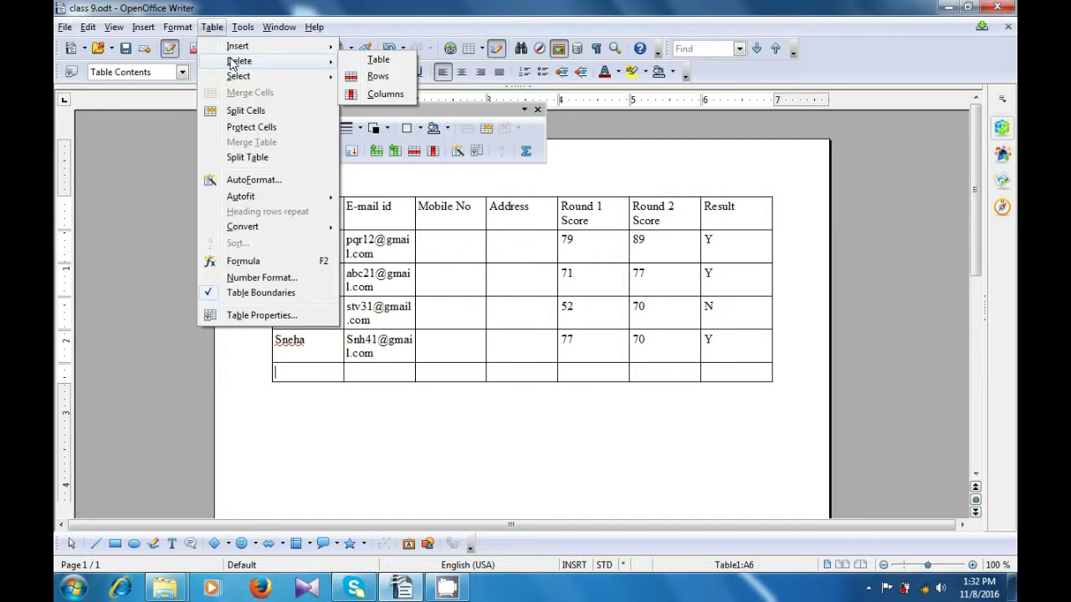
{"action": "left_click", "coordinate": [380, 78]}
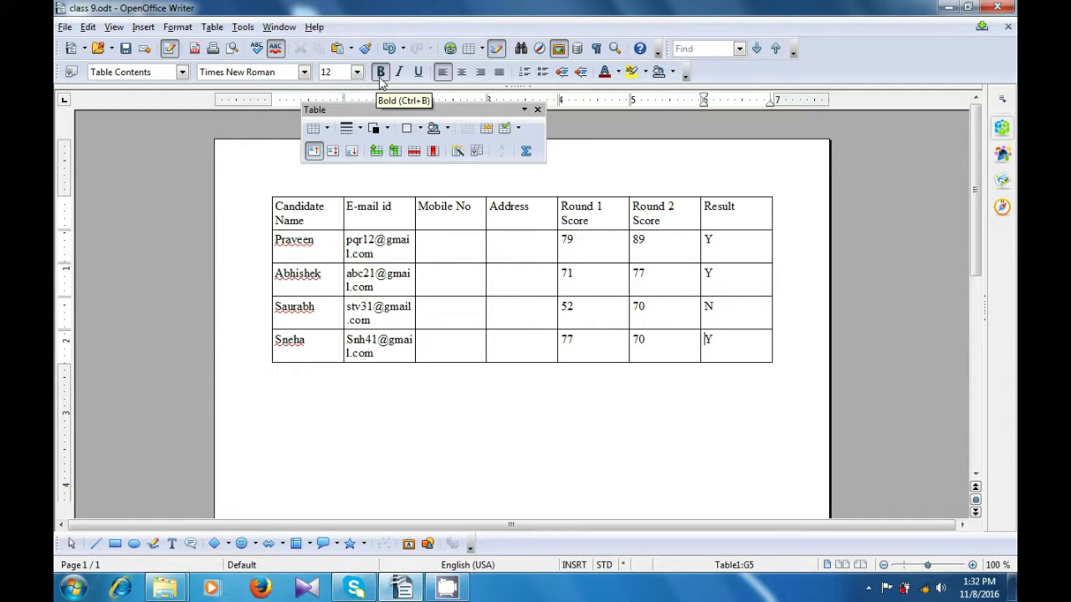
Step: Delete the Mobile No and Address columns from the table
{"action": "left_click", "coordinate": [447, 221]}
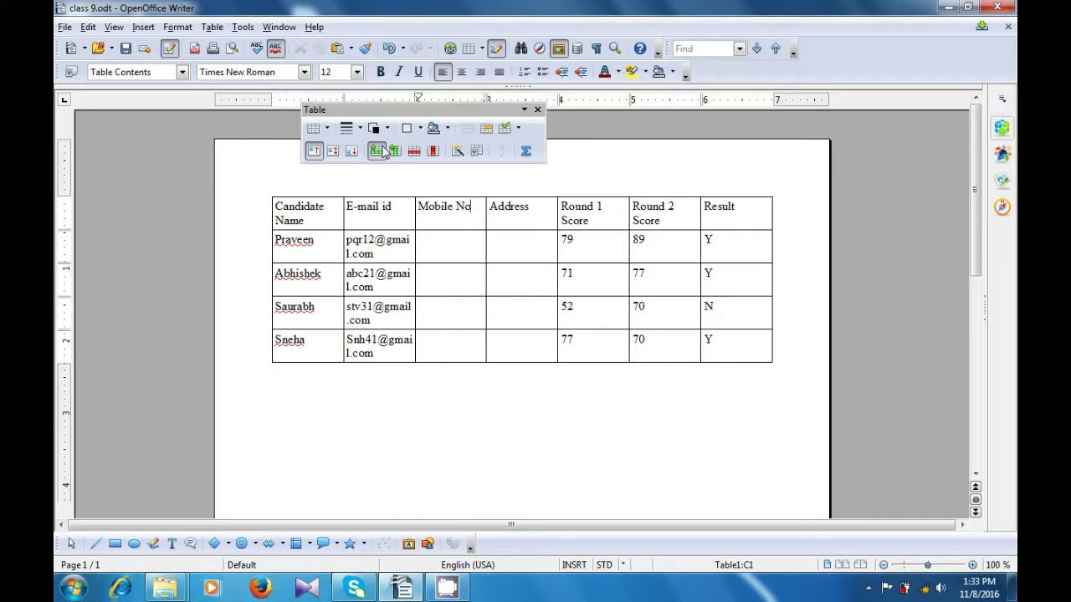
{"action": "left_click", "coordinate": [435, 152]}
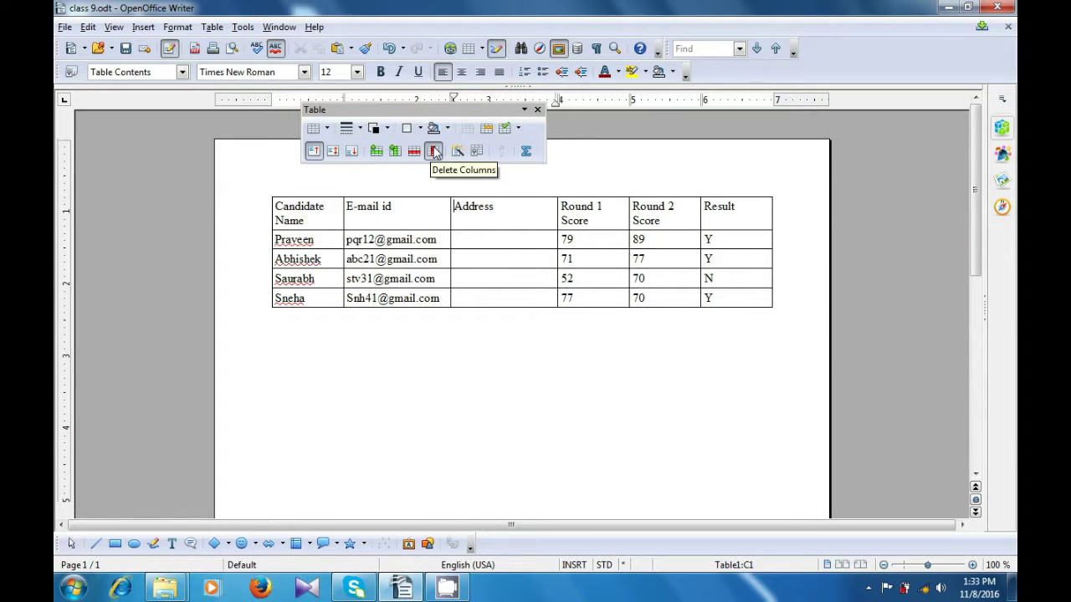
{"action": "left_click", "coordinate": [502, 220]}
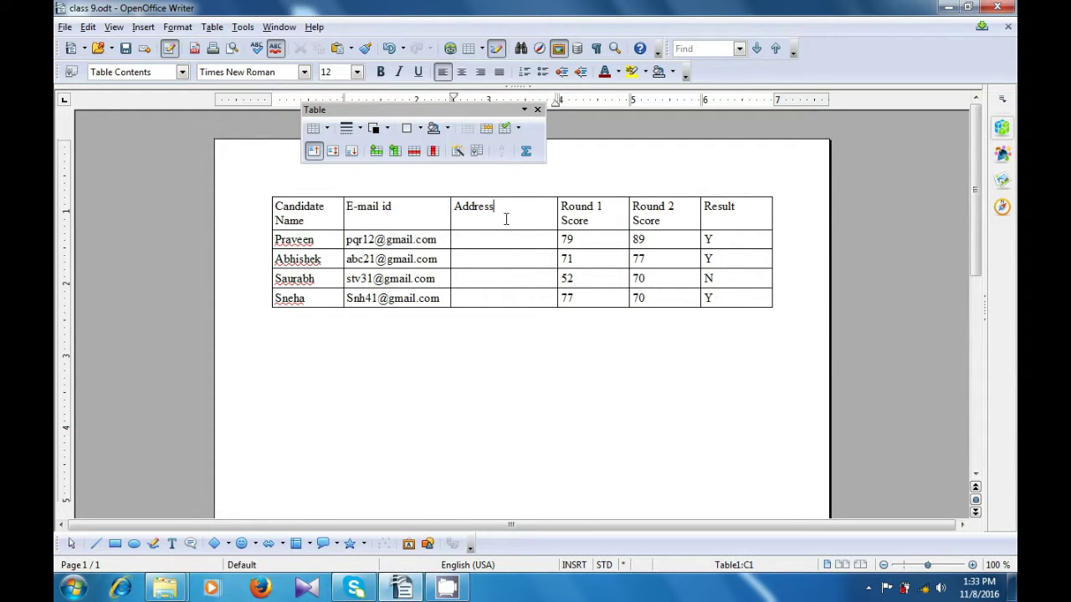
{"action": "left_click", "coordinate": [215, 27]}
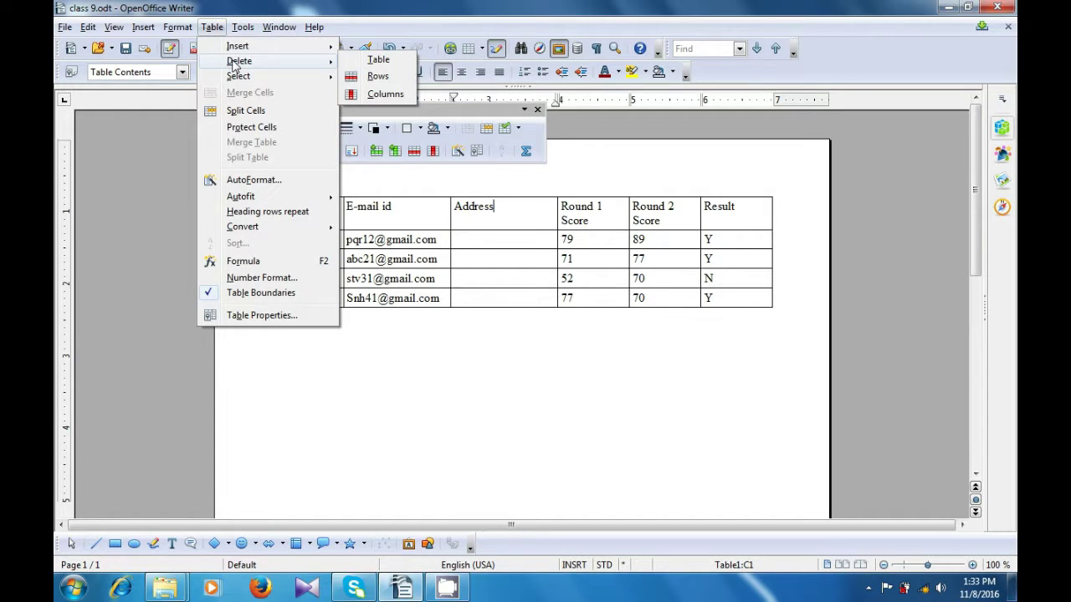
{"action": "left_click", "coordinate": [377, 95]}
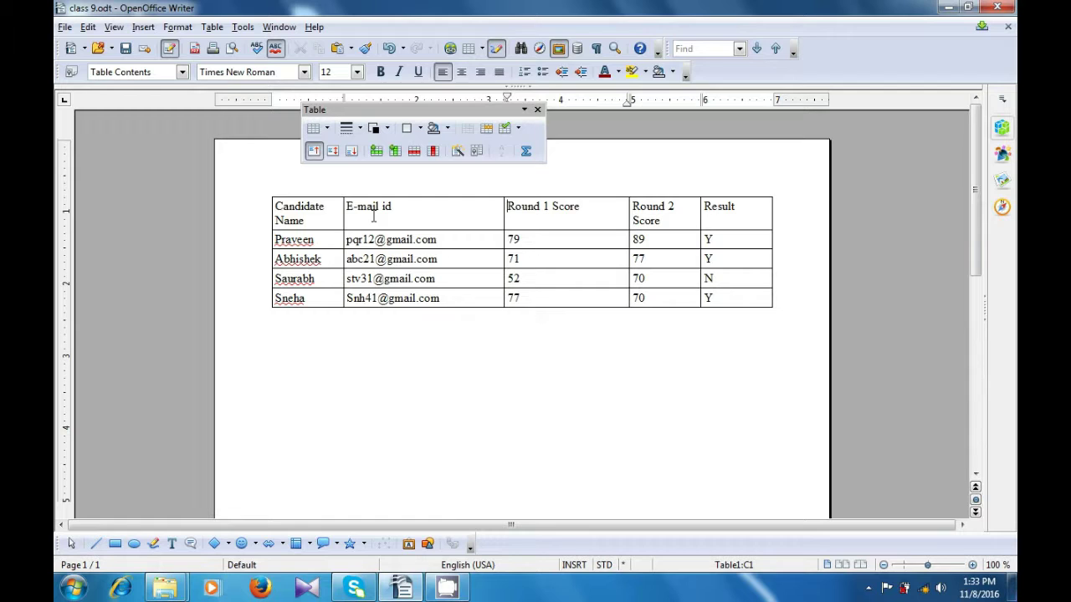
Step: Delete the entire candidate table and undo that deletion
{"action": "left_click", "coordinate": [331, 215]}
{"action": "left_click", "coordinate": [214, 28]}
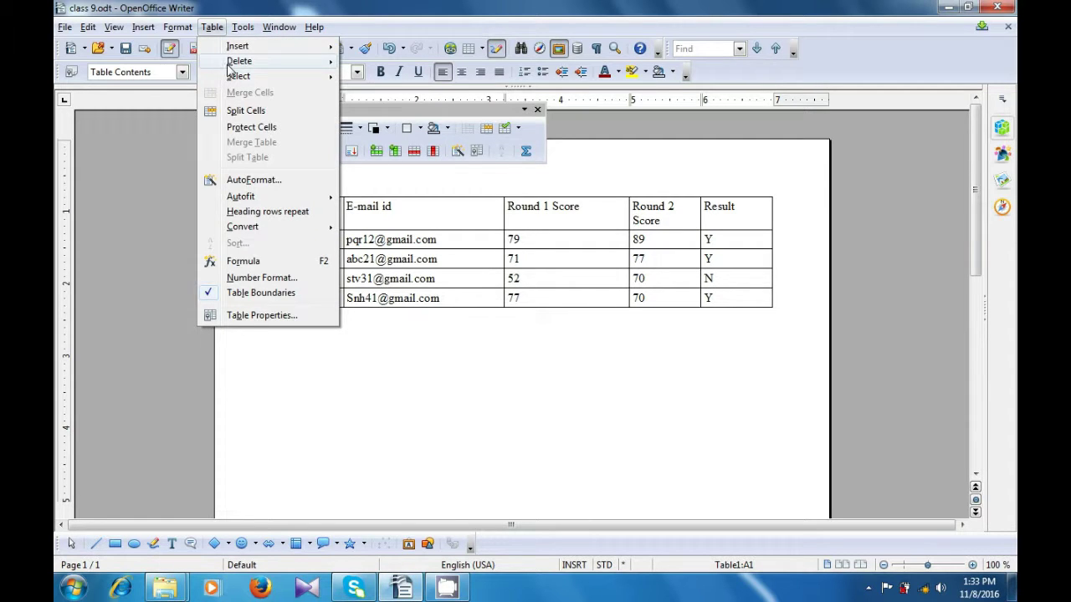
{"action": "mouse_move", "coordinate": [228, 66]}
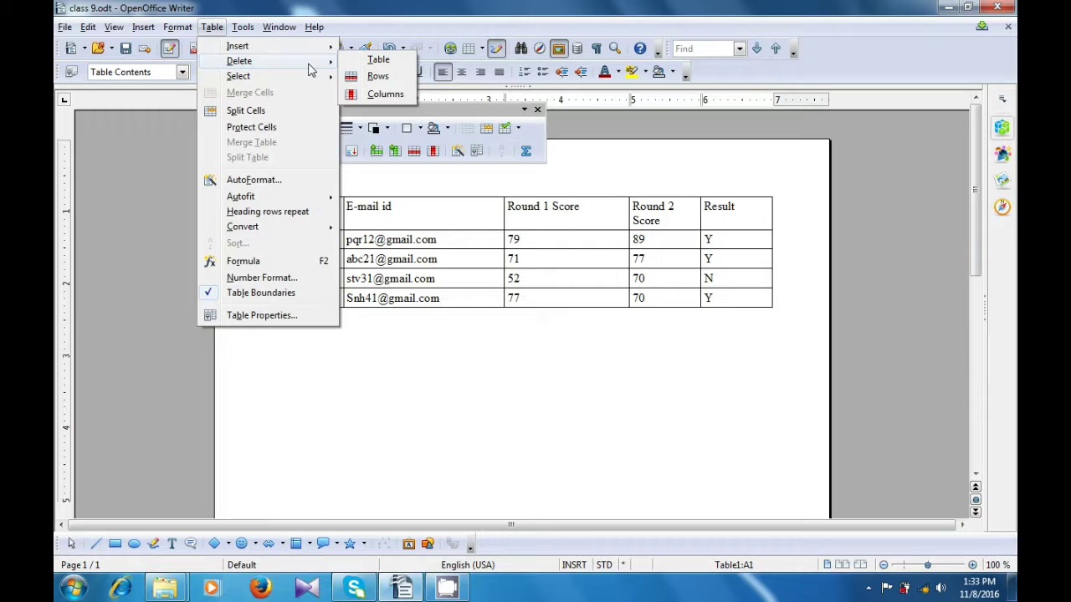
{"action": "left_click", "coordinate": [379, 60]}
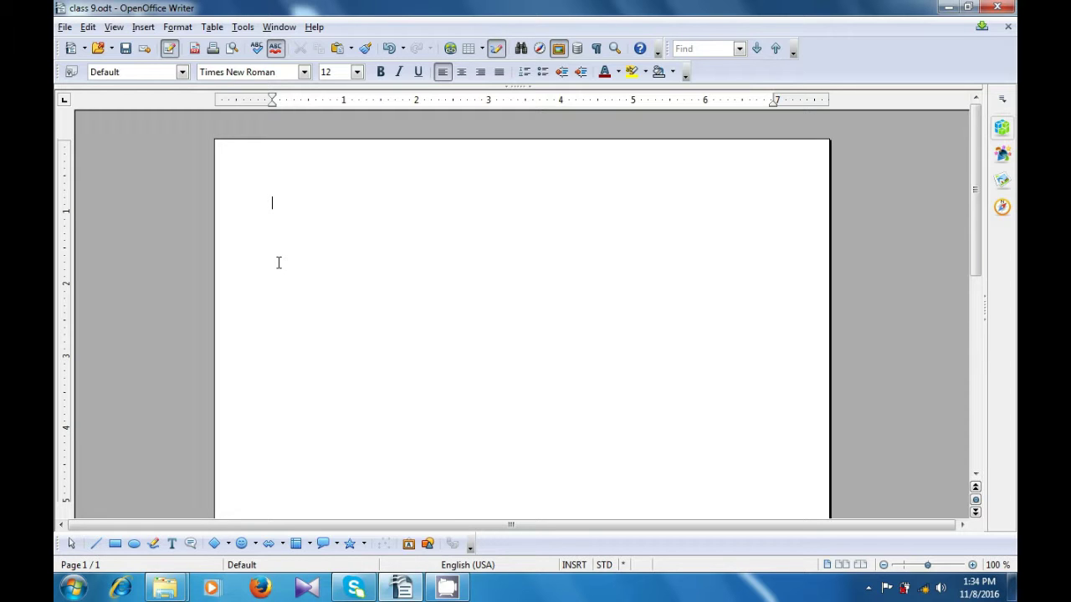
{"action": "key", "text": "ctrl+z"}
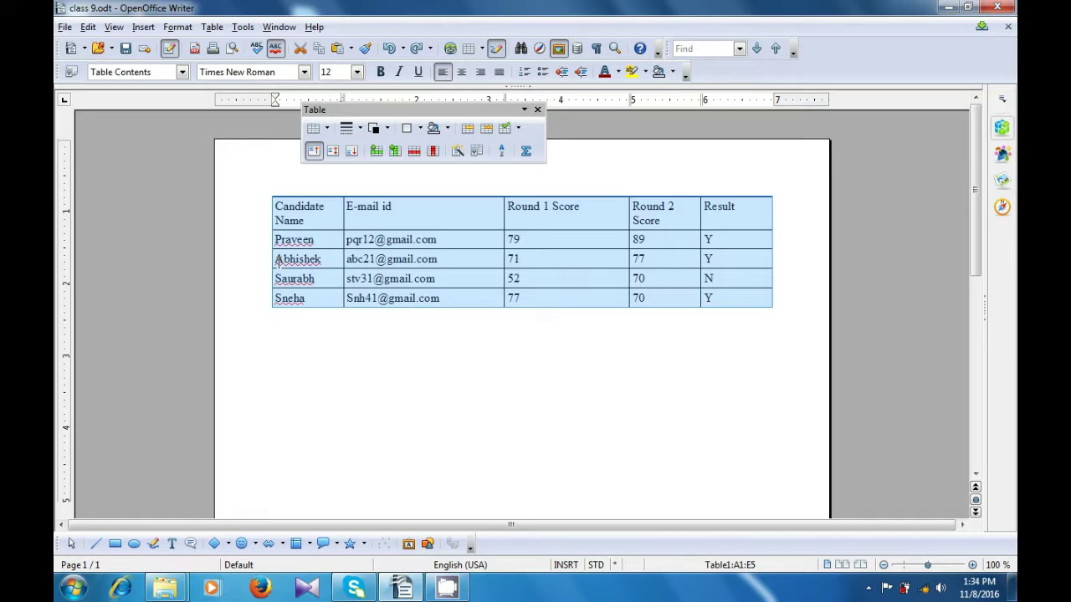
{"action": "left_click", "coordinate": [333, 341]}
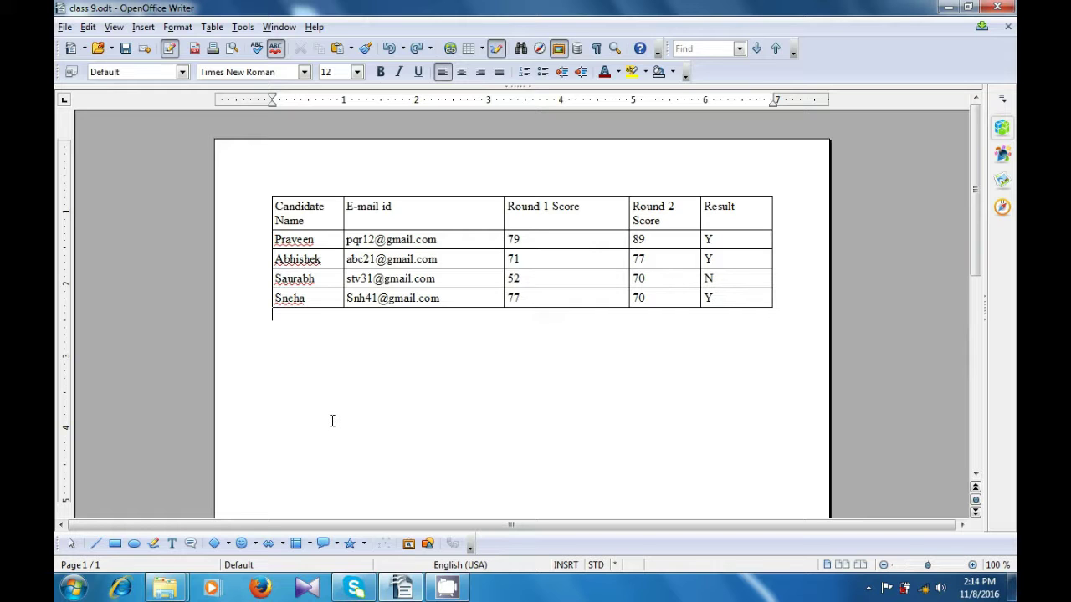
Step: Select the entire candidate table, starting from the Candidate Name header cell
{"action": "left_click", "coordinate": [309, 222]}
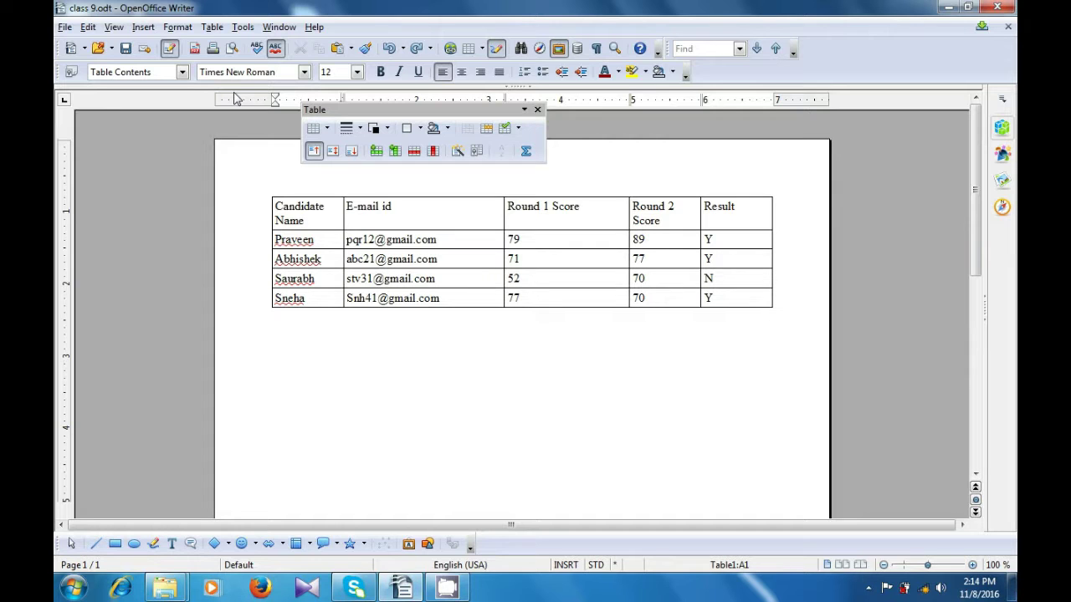
{"action": "left_click", "coordinate": [212, 27]}
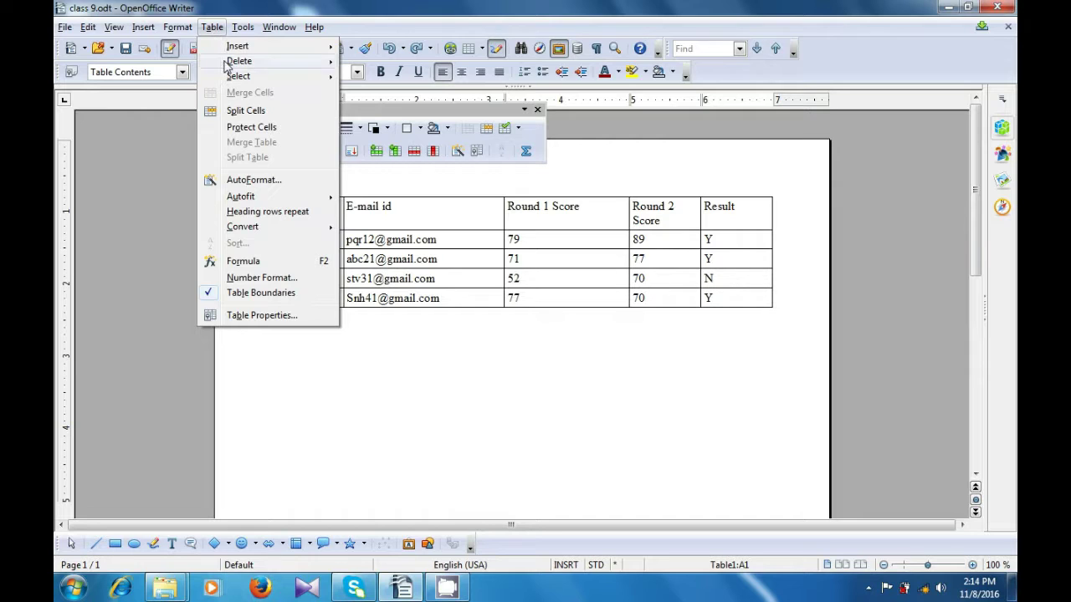
{"action": "mouse_move", "coordinate": [231, 80]}
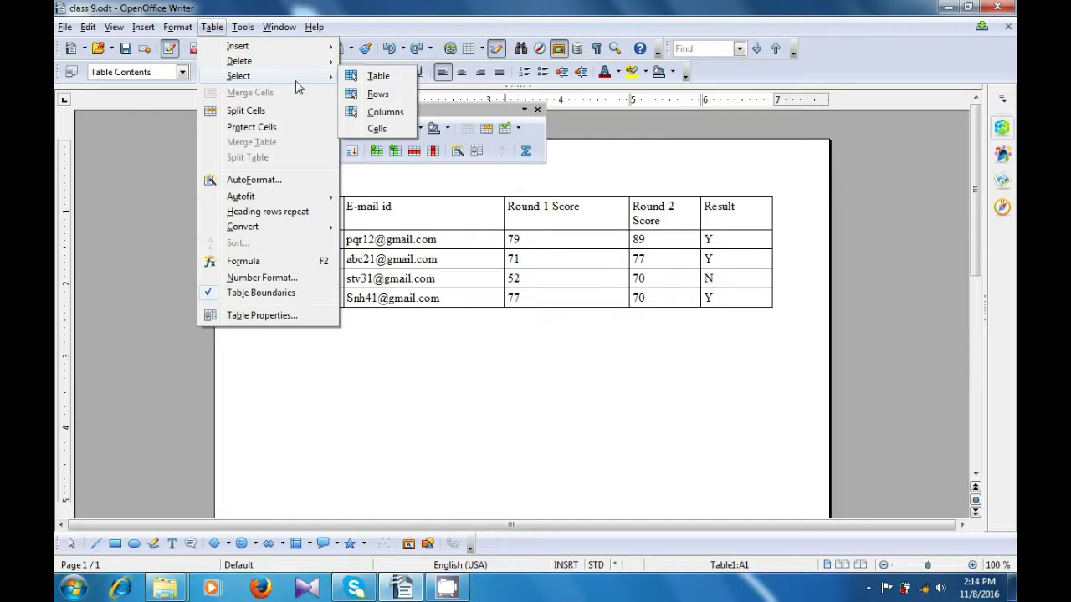
{"action": "left_click", "coordinate": [378, 77]}
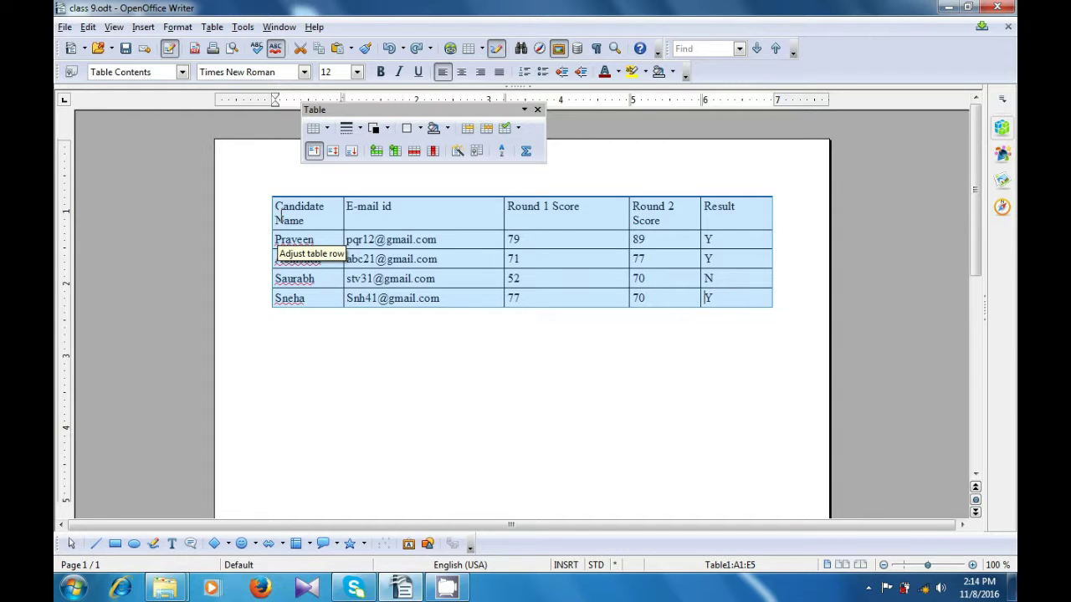
Step: Select the table row that contains the Candidate Name header cell with the row selection command, and clear the selection
{"action": "left_click", "coordinate": [296, 224]}
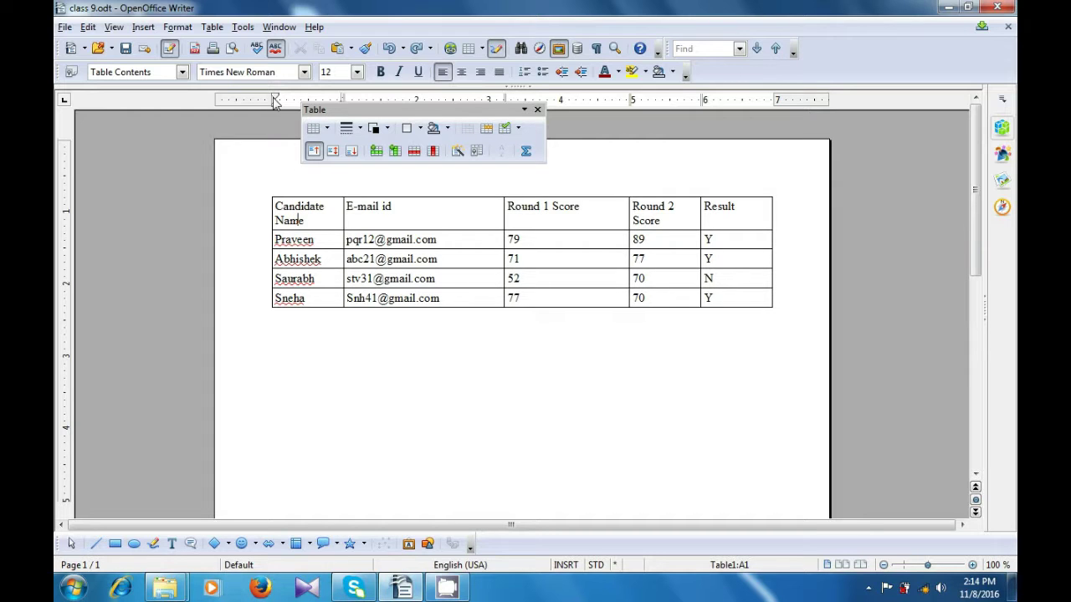
{"action": "left_click", "coordinate": [218, 28]}
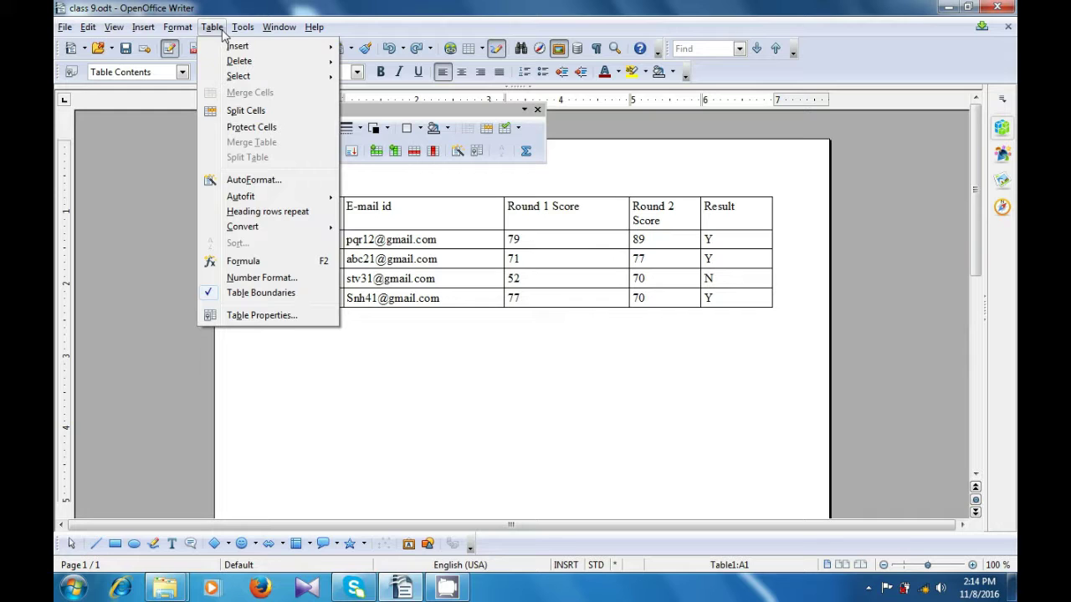
{"action": "mouse_move", "coordinate": [254, 80]}
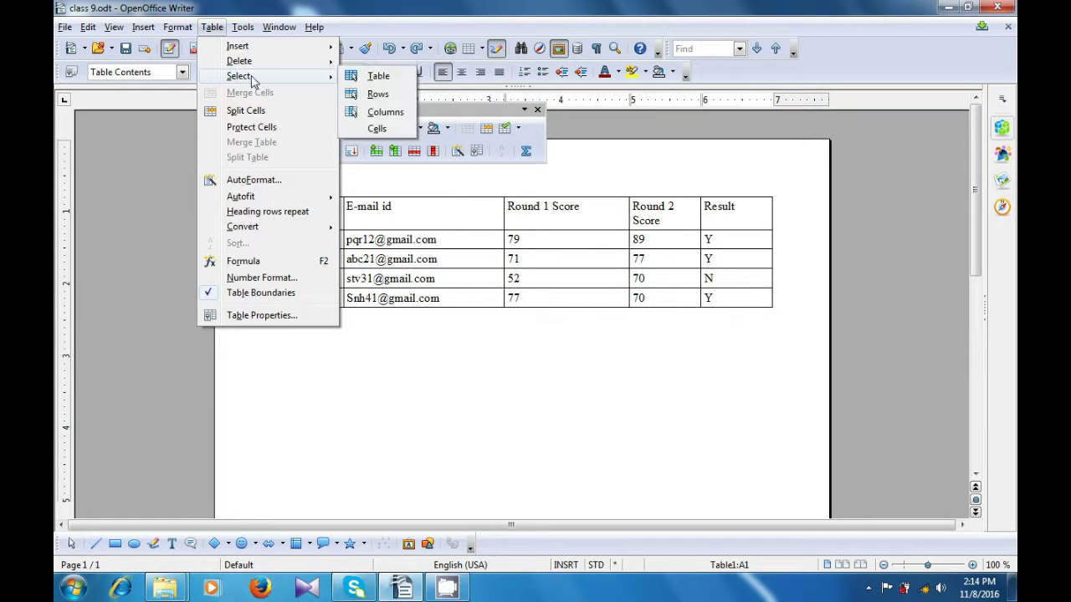
{"action": "left_click", "coordinate": [377, 94]}
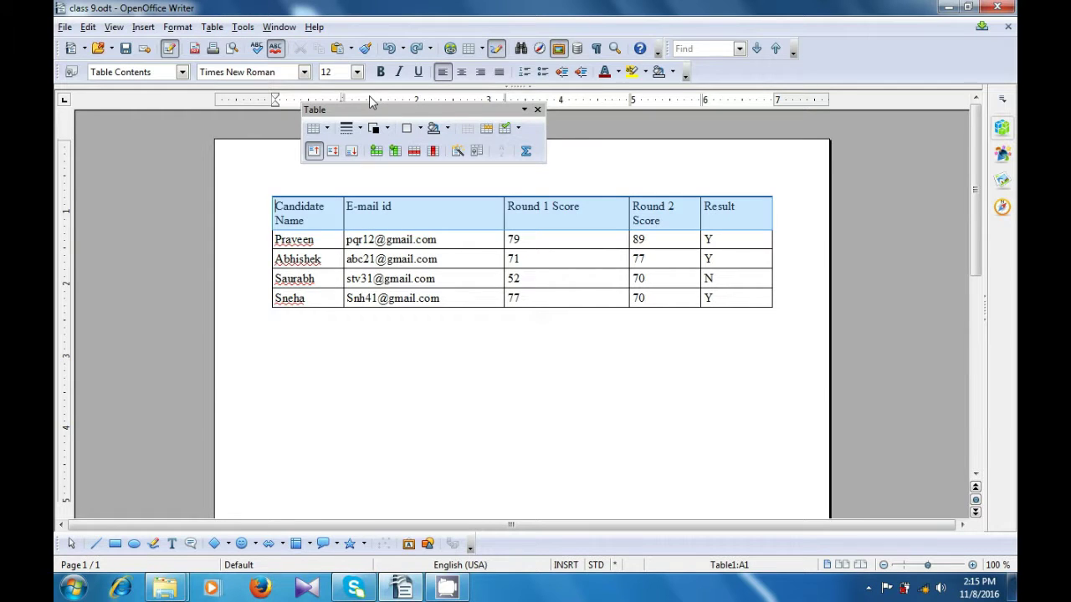
{"action": "left_click", "coordinate": [332, 279]}
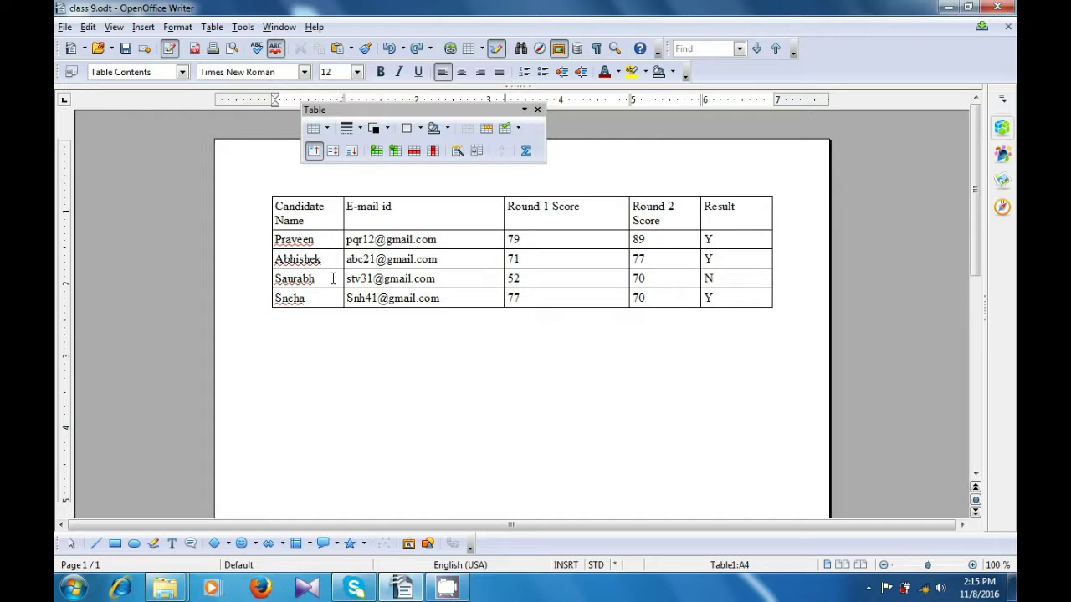
Step: Select the entire Candidate Name column with the column selection command
{"action": "left_click", "coordinate": [323, 213]}
{"action": "left_click", "coordinate": [214, 27]}
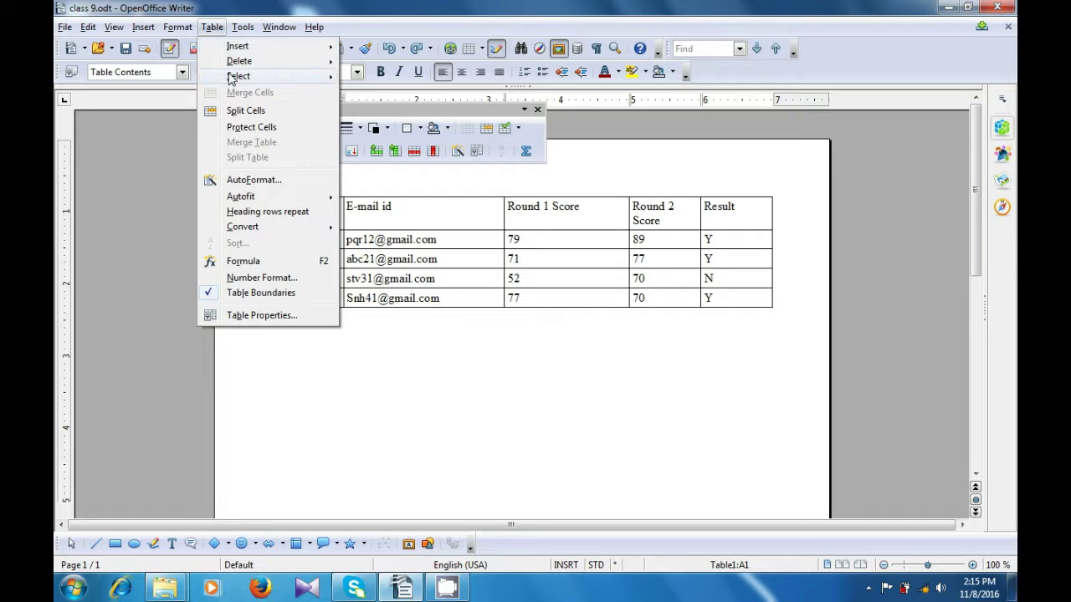
{"action": "mouse_move", "coordinate": [232, 78]}
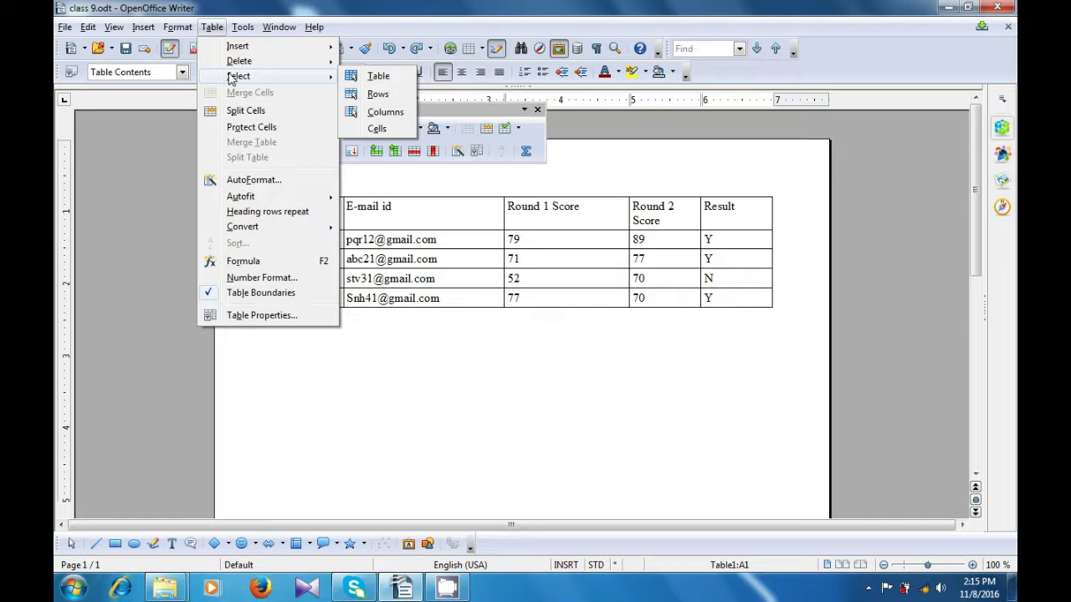
{"action": "left_click", "coordinate": [378, 113]}
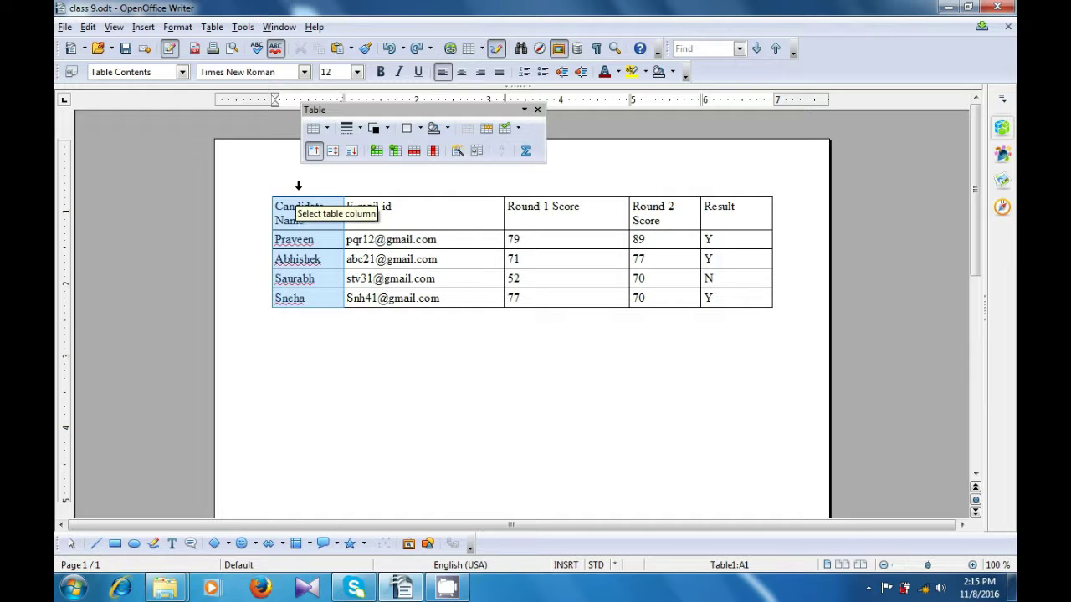
Step: Select only the E-mail id header cell with the cell selection command, and clear the selection
{"action": "left_click", "coordinate": [426, 217]}
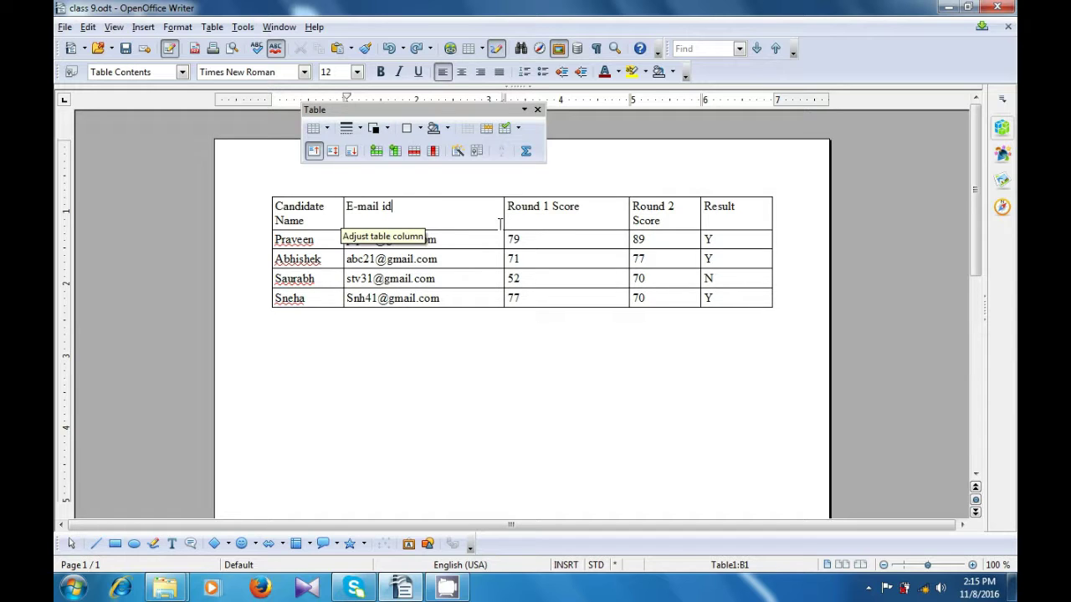
{"action": "left_click", "coordinate": [212, 28]}
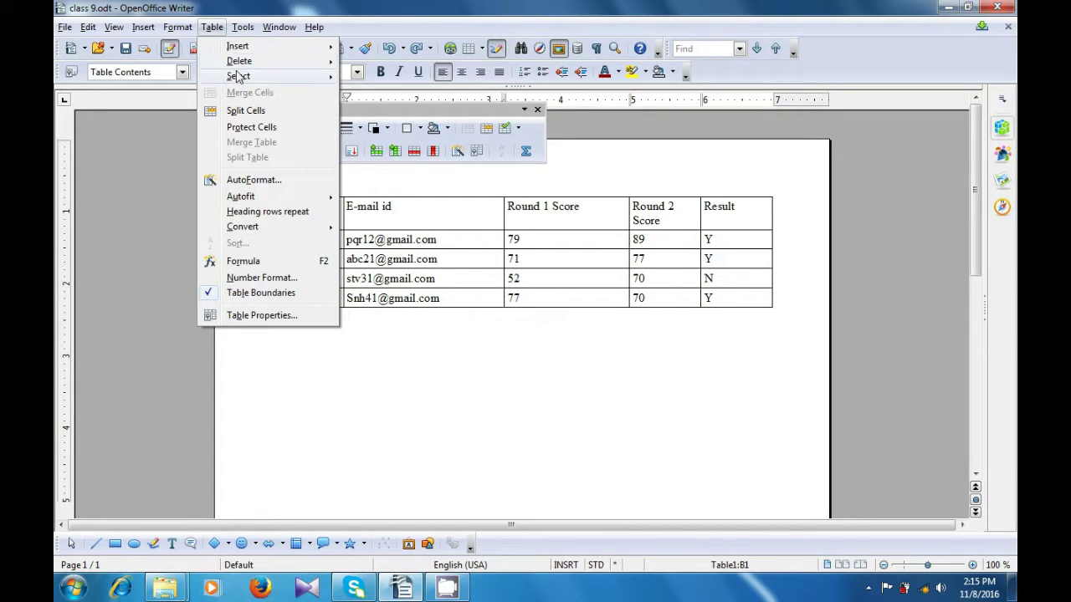
{"action": "mouse_move", "coordinate": [240, 78]}
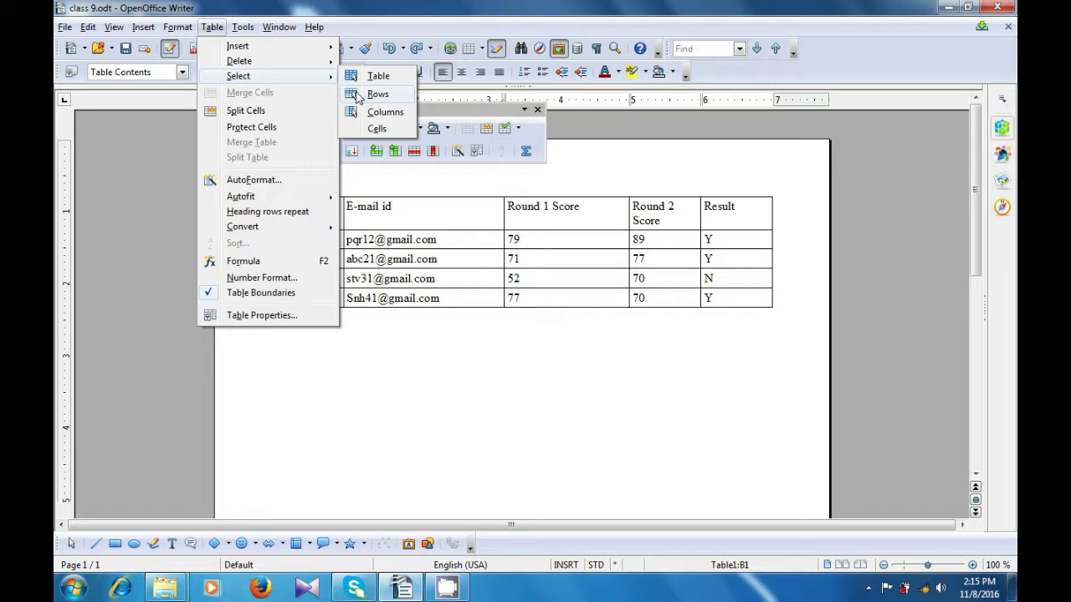
{"action": "left_click", "coordinate": [377, 129]}
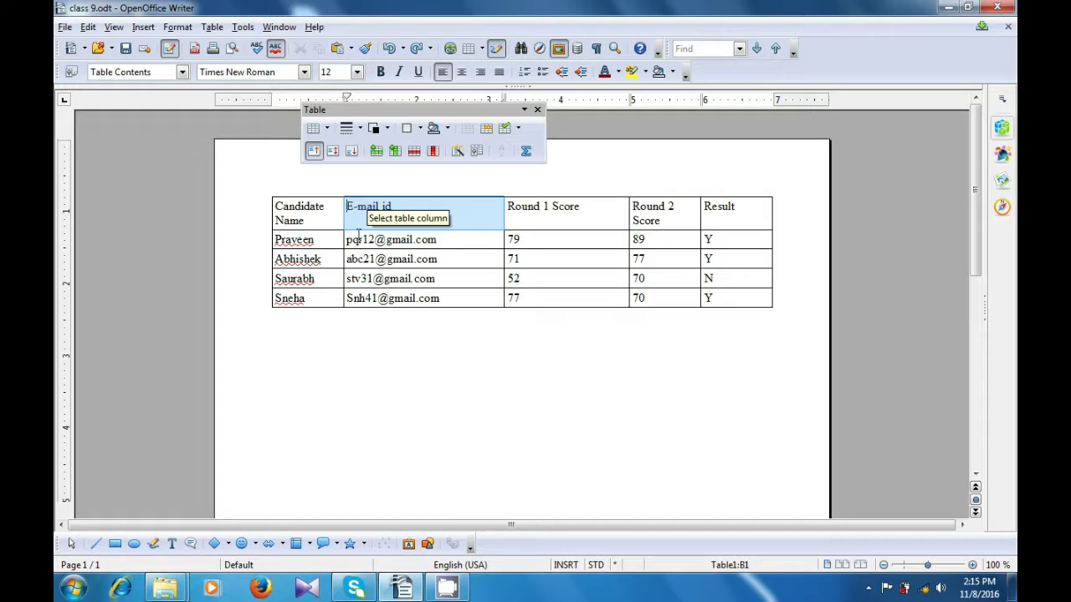
{"action": "left_click", "coordinate": [473, 271]}
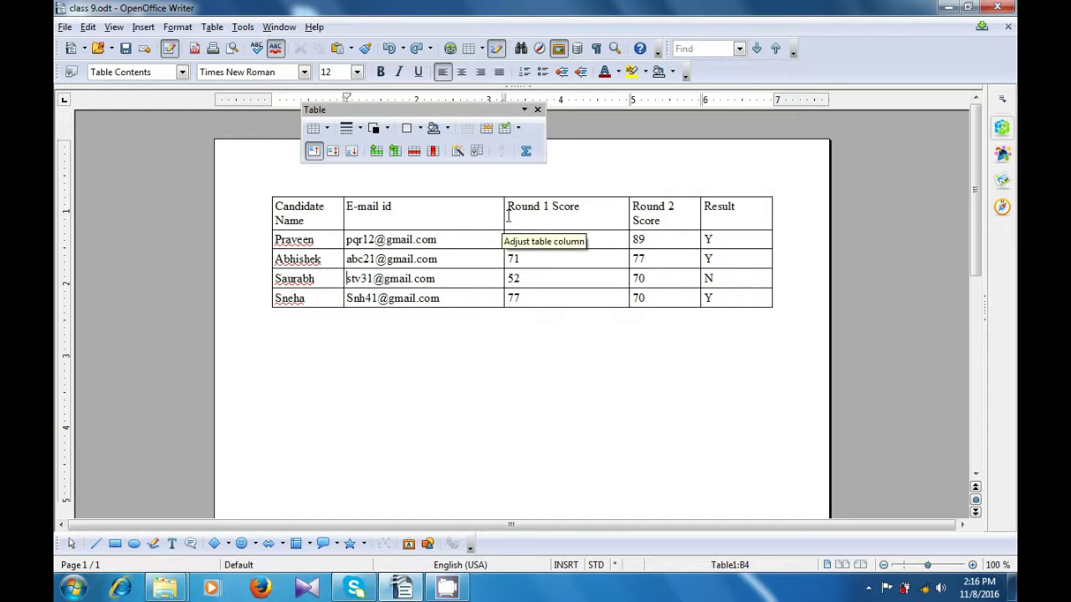
Step: Extend the selection from the Round 1 Score header cell one row down and reduce it to the header cell
{"action": "left_click", "coordinate": [564, 215]}
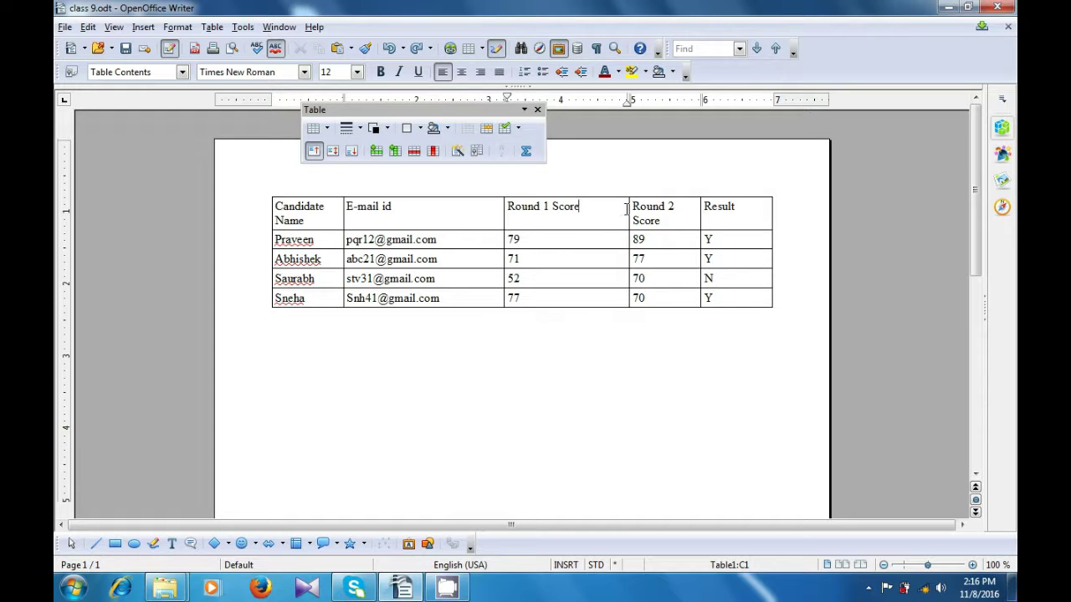
{"action": "key", "text": "shift+Down"}
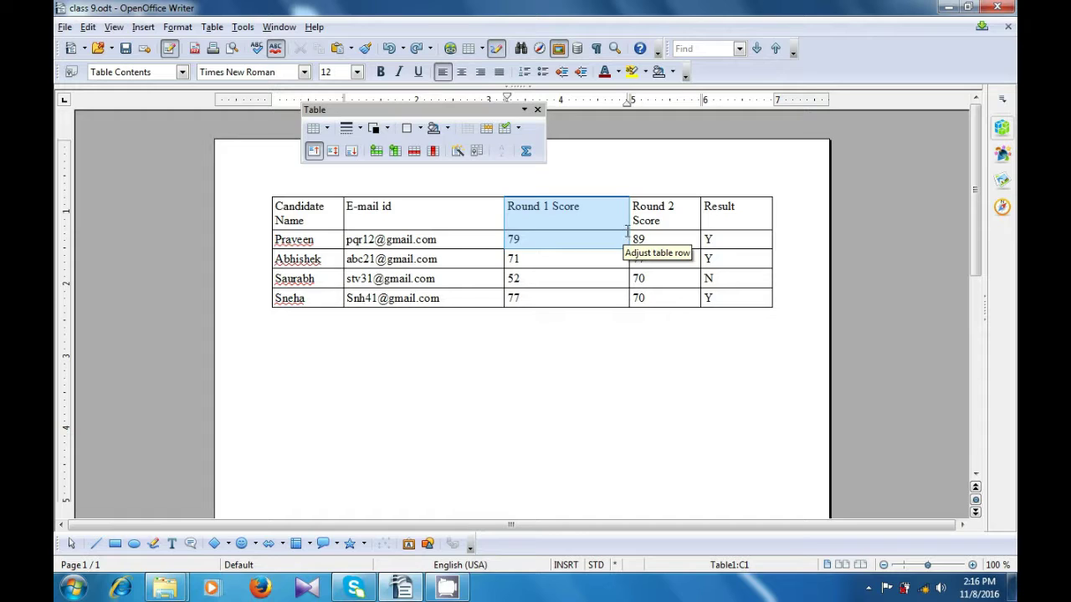
{"action": "key", "text": "shift+Up"}
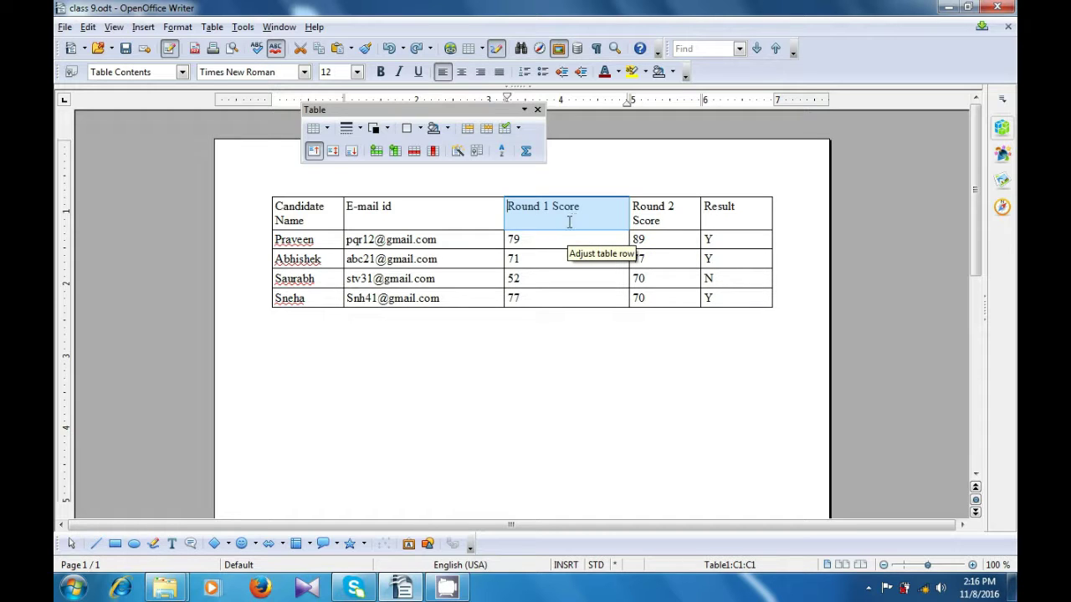
Step: Extend the selection from the Candidate Name header cell across the header row to Result, and clear the selection
{"action": "left_click", "coordinate": [315, 215]}
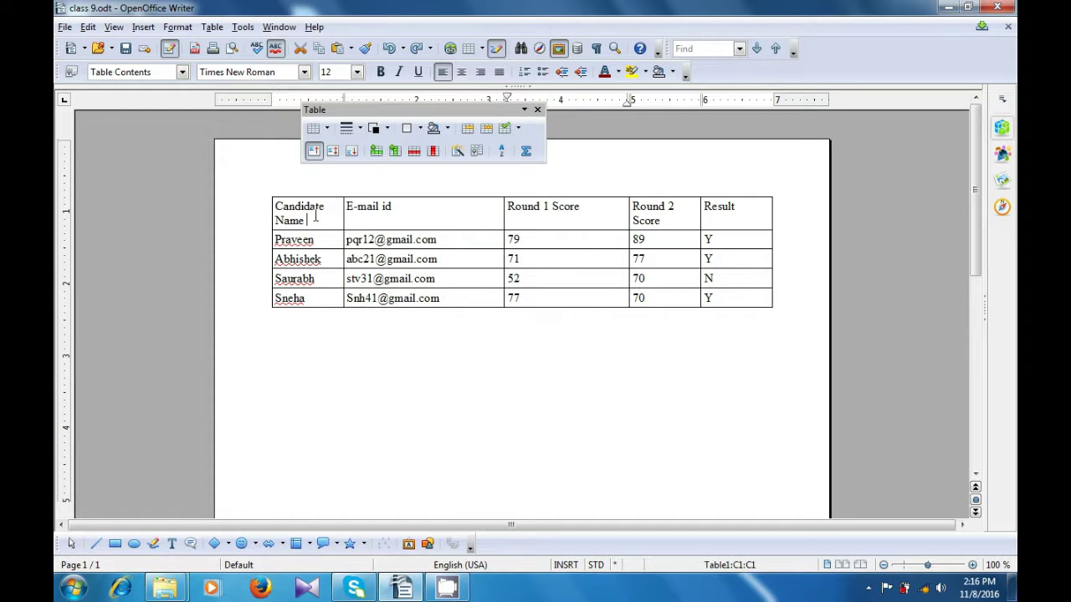
{"action": "left_click_drag", "start_coordinate": [314, 216], "coordinate": [730, 216]}
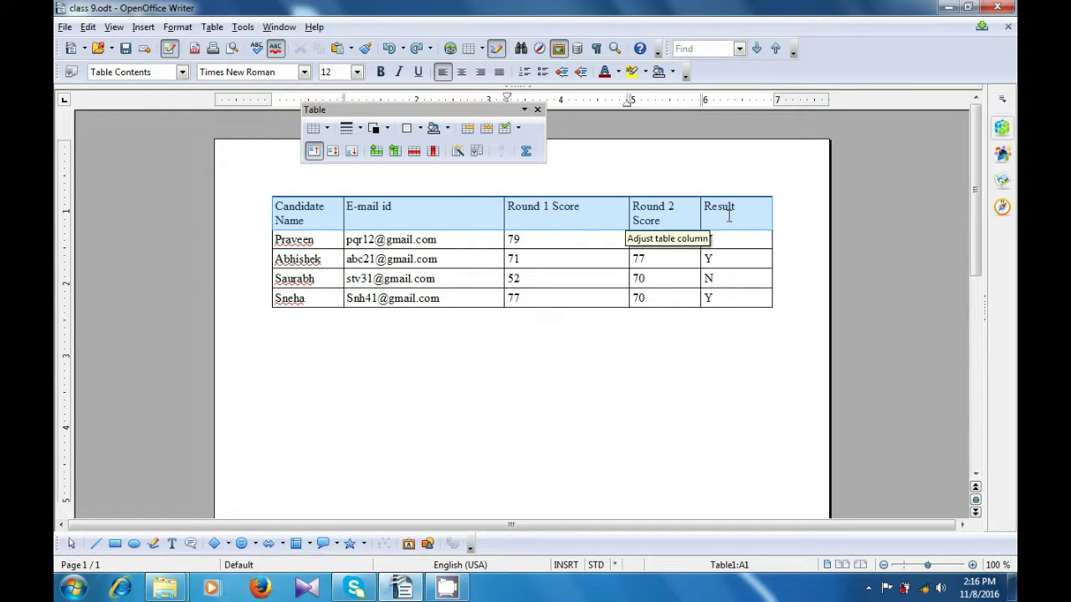
{"action": "left_click", "coordinate": [724, 256]}
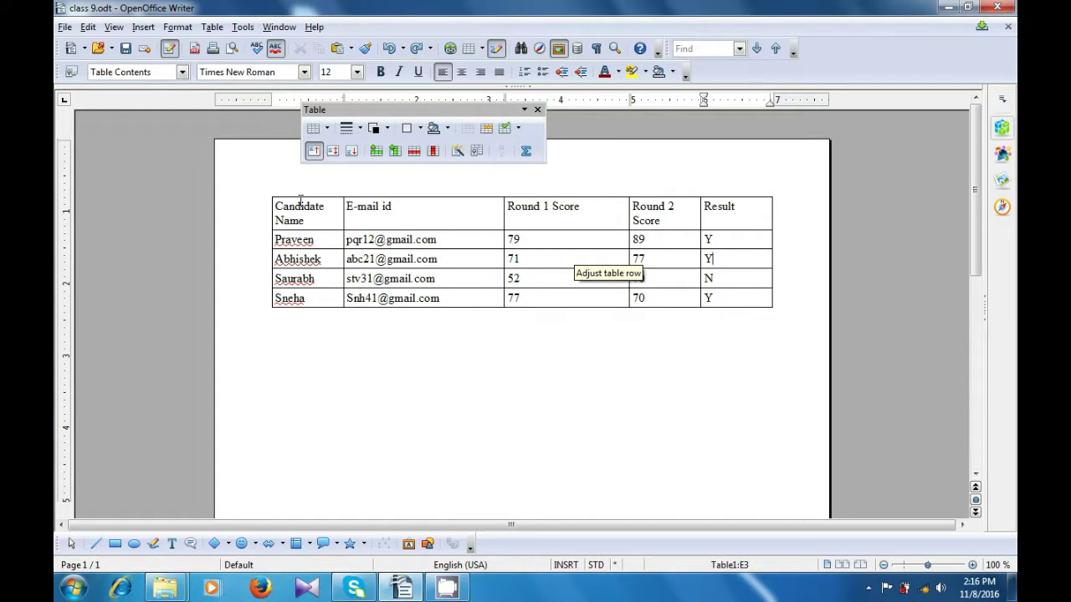
Step: Extend the selection from the Candidate Name header cell down to the last row of that column
{"action": "left_click", "coordinate": [317, 222]}
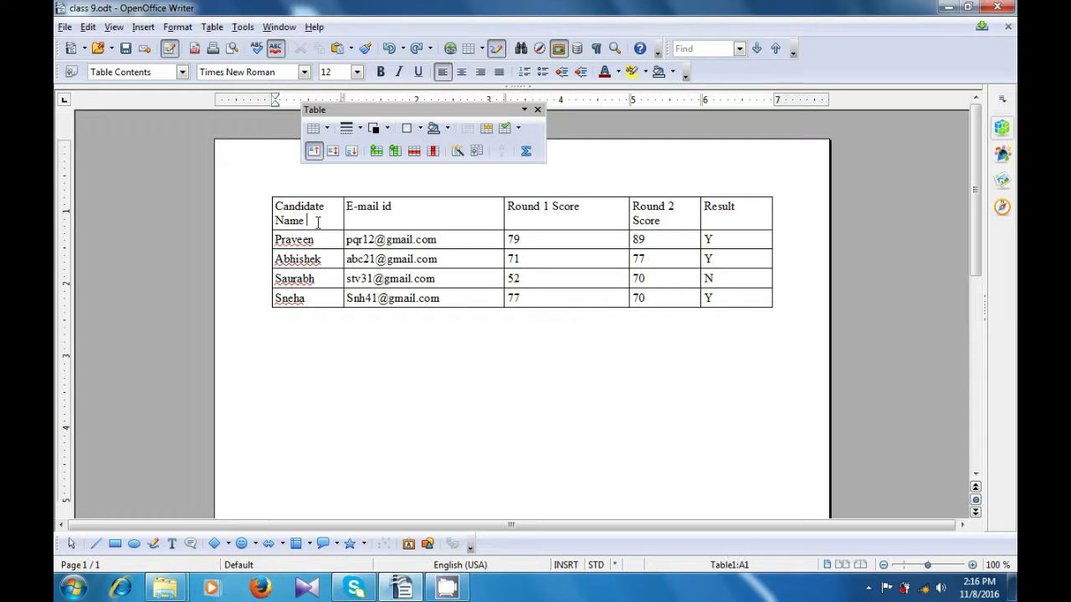
{"action": "key", "text": "shift+Down"}
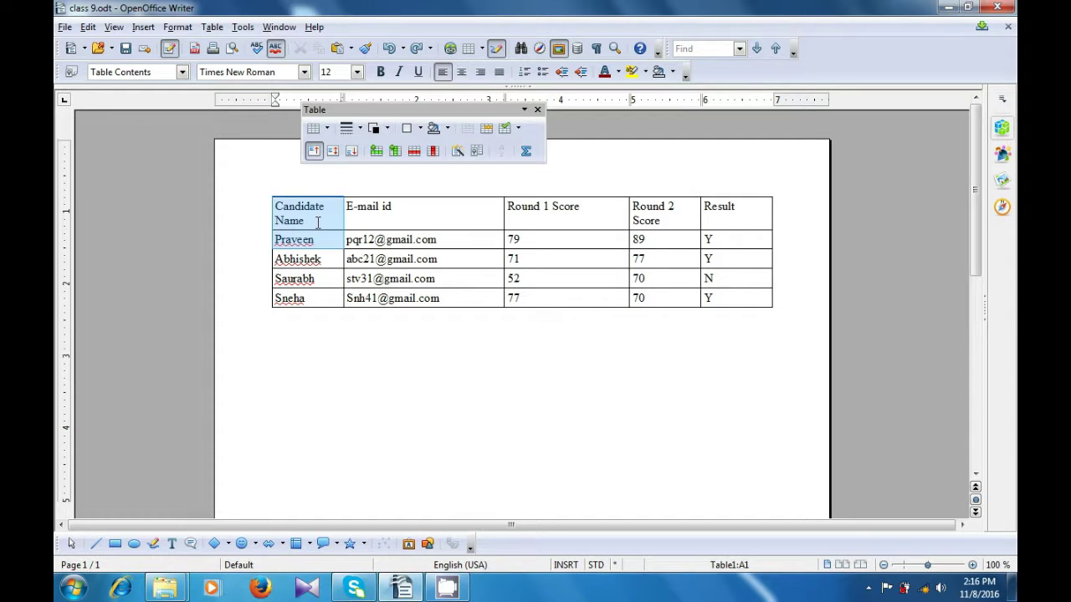
{"action": "key", "text": "shift+Down"}
{"action": "key", "text": "shift+Down"}
{"action": "key", "text": "shift+Down"}
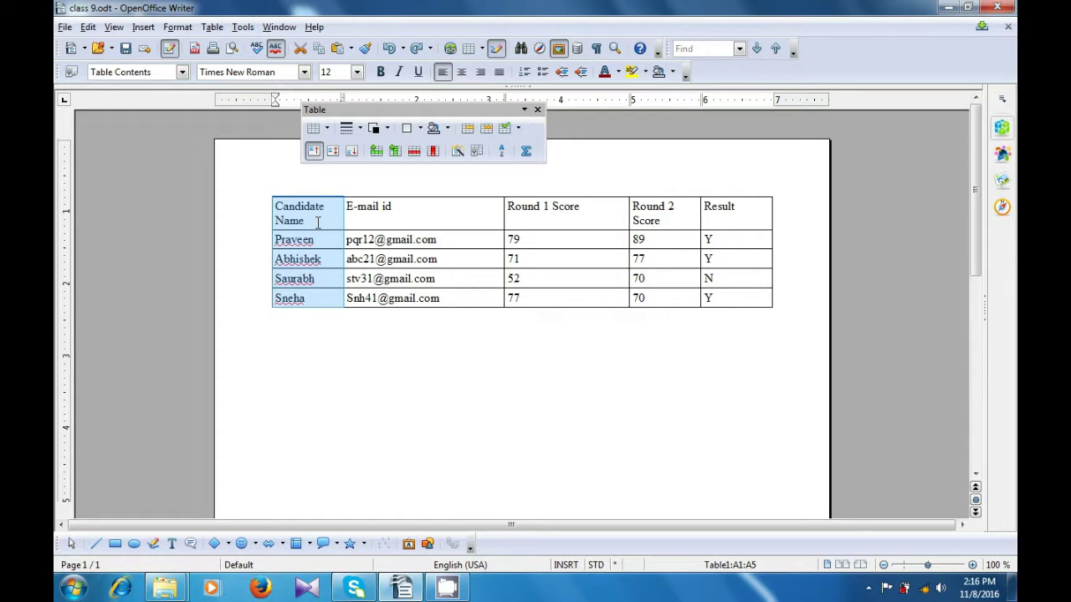
Step: Extend the Candidate Name column selection across to the Result column so it covers the whole table
{"action": "key", "text": "shift+Right"}
{"action": "key", "text": "shift+Right"}
{"action": "key", "text": "shift+Right"}
{"action": "key", "text": "shift+Right"}
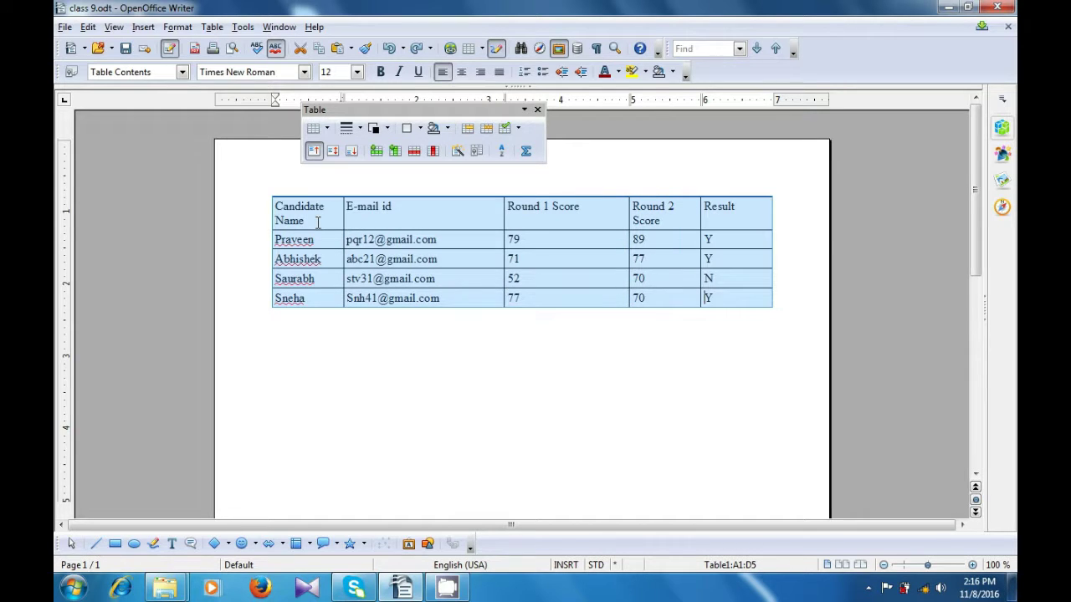
Step: Shrink the whole-table selection by the Result column and by the last row, and clear the selection
{"action": "key", "text": "shift+Left"}
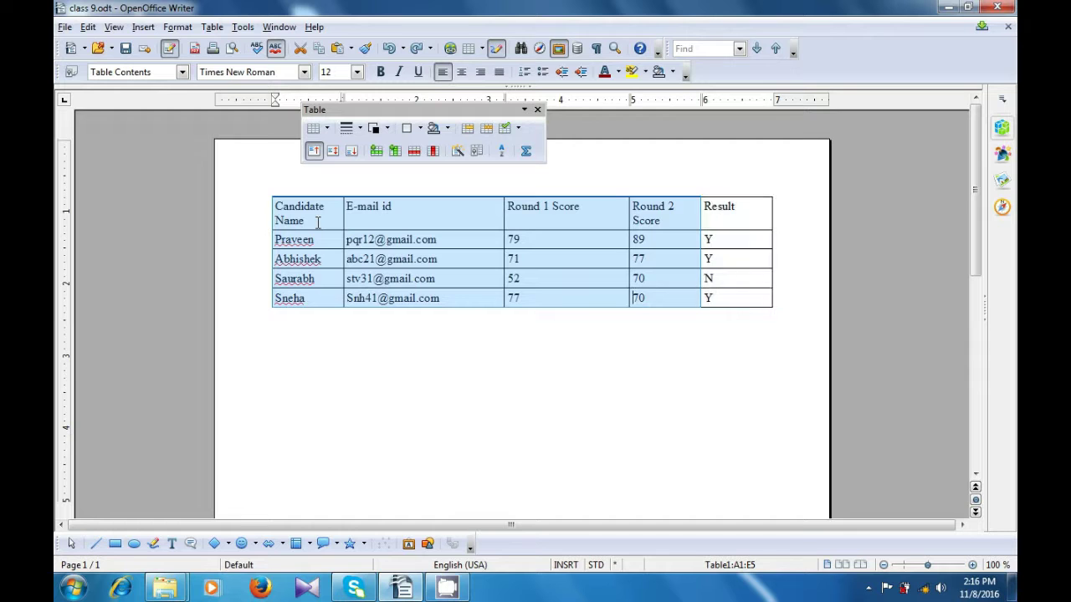
{"action": "key", "text": "shift+Left"}
{"action": "key", "text": "shift+Left"}
{"action": "key", "text": "shift+Left"}
{"action": "key", "text": "shift+Left"}
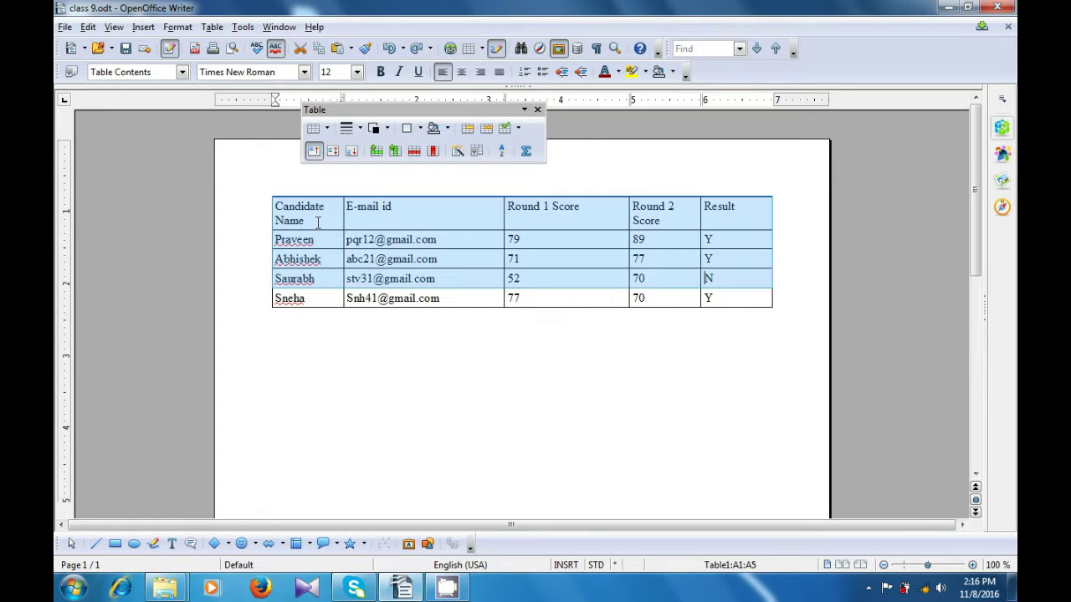
{"action": "key", "text": "Down"}
{"action": "key", "text": "shift+Tab"}
{"action": "key", "text": "shift+Tab"}
{"action": "key", "text": "shift+Tab"}
{"action": "key", "text": "shift+Tab"}
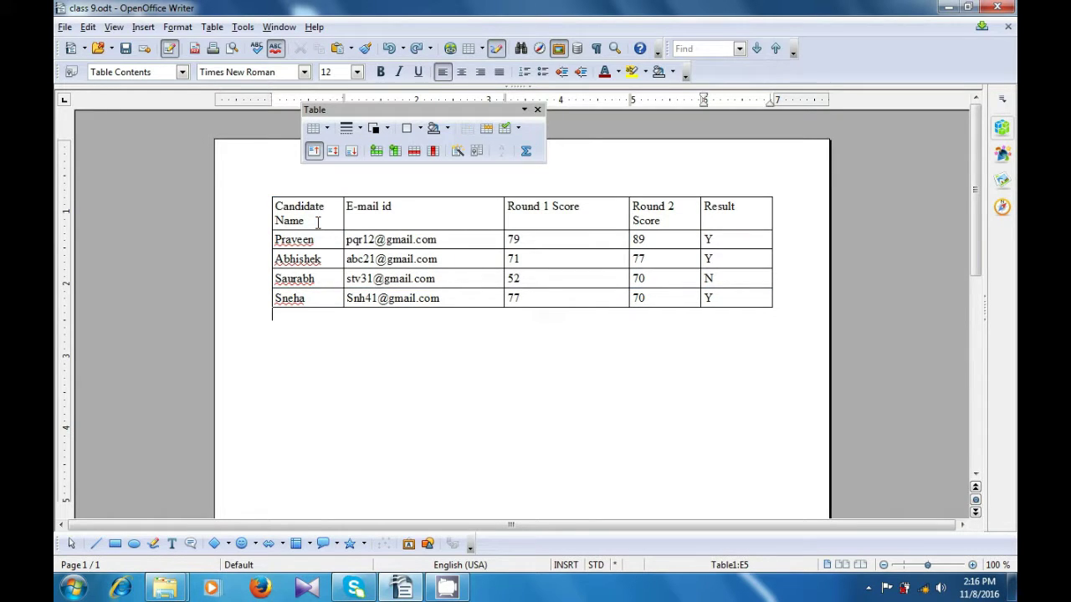
{"action": "key", "text": "Up"}
{"action": "key", "text": "Up"}
Step: Extend the selection from the E-mail id header cell down through the whole column, and clear the selection
{"action": "left_click", "coordinate": [462, 210]}
{"action": "key", "text": "shift+Down"}
{"action": "key", "text": "shift+Down"}
{"action": "key", "text": "shift+Down"}
{"action": "key", "text": "shift+Down"}
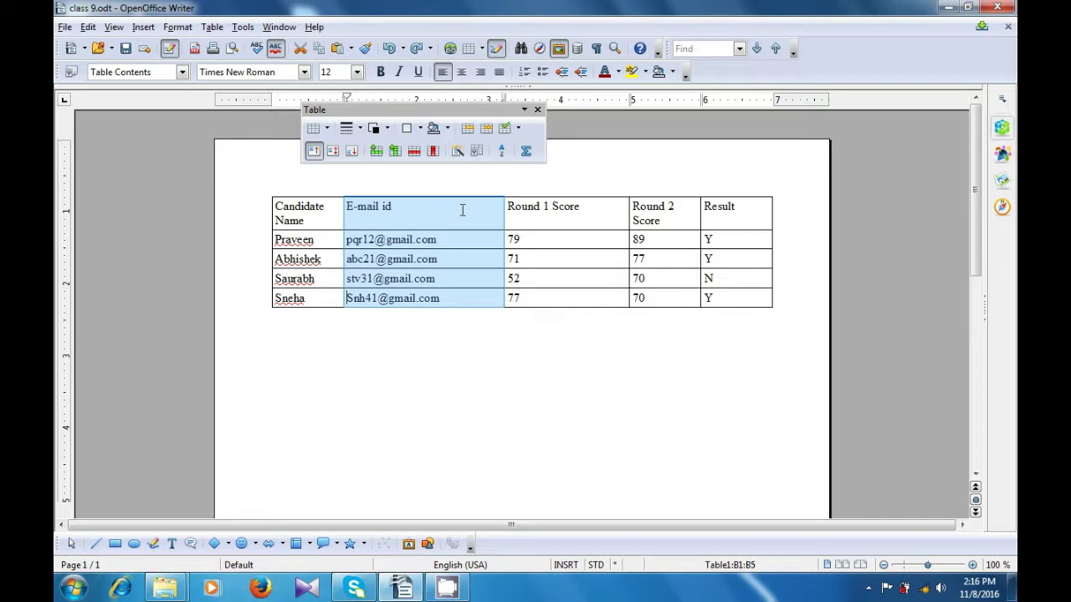
{"action": "left_click", "coordinate": [476, 345]}
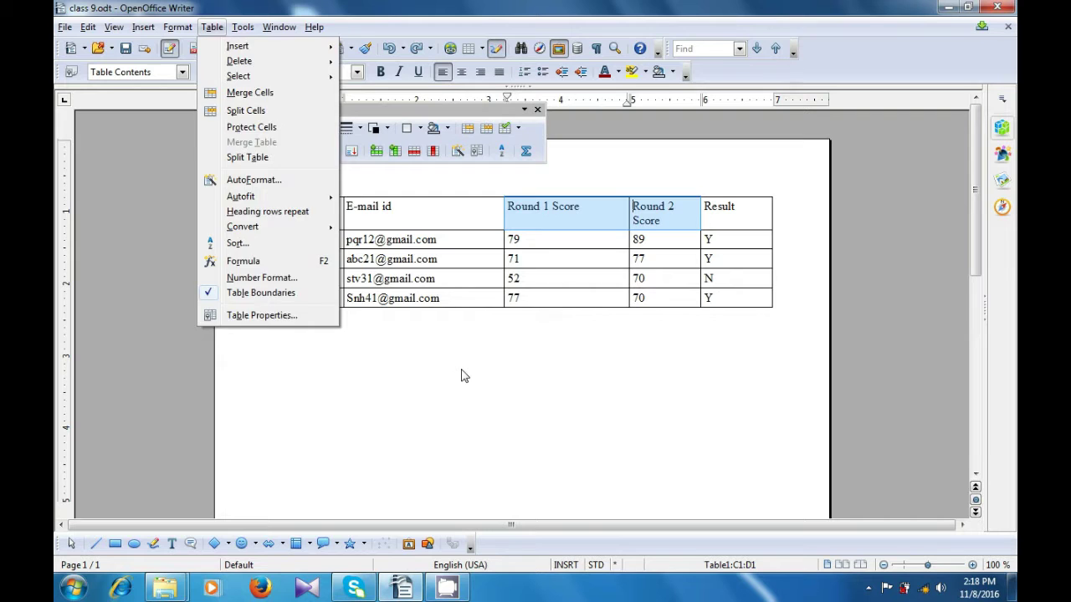
Step: Clear the score header selection and check whether Merge Cells is available with the cursor only in the Round 1 Score cell
{"action": "key", "text": "Escape"}
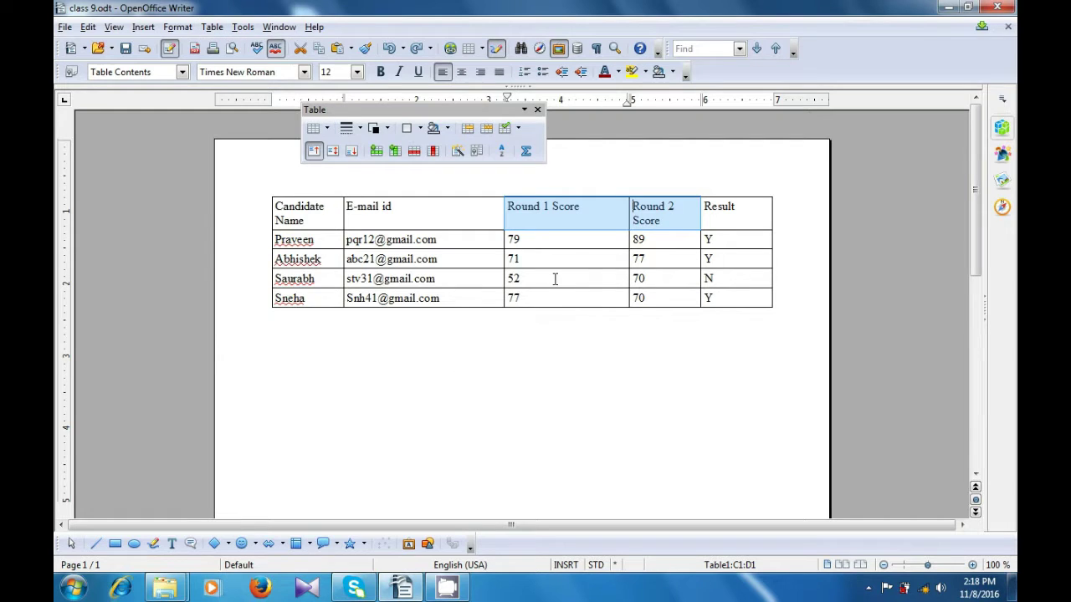
{"action": "left_click", "coordinate": [574, 246]}
{"action": "left_click", "coordinate": [579, 211]}
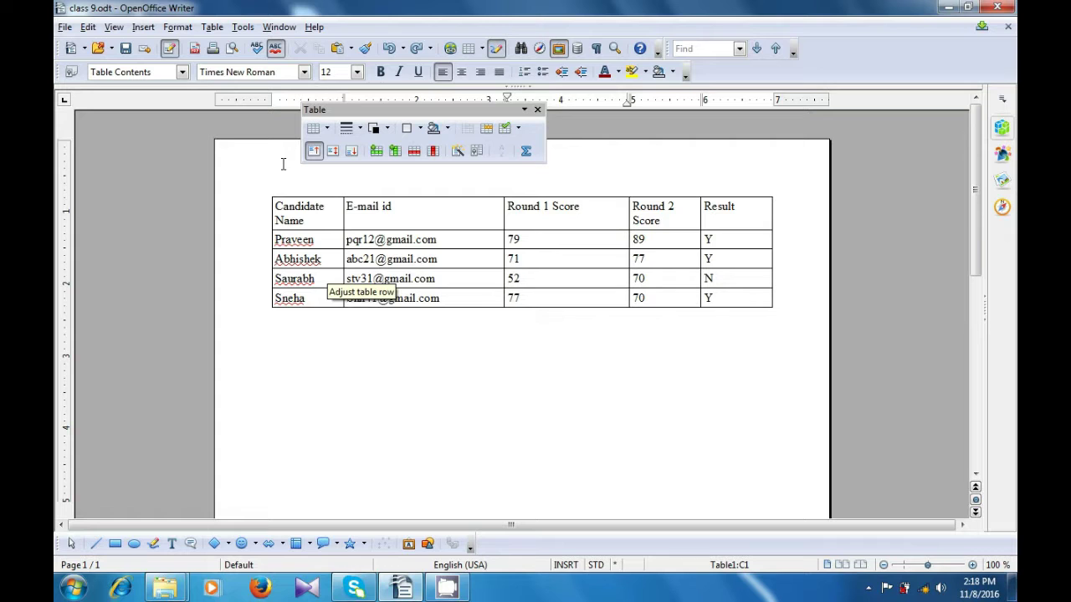
{"action": "left_click", "coordinate": [212, 27]}
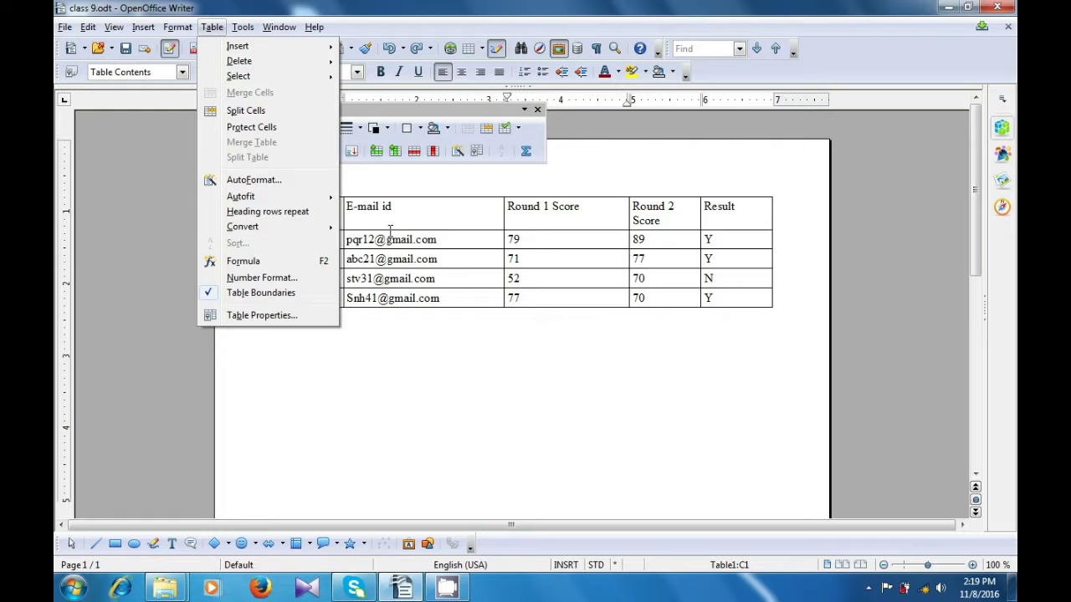
{"action": "left_click", "coordinate": [530, 220]}
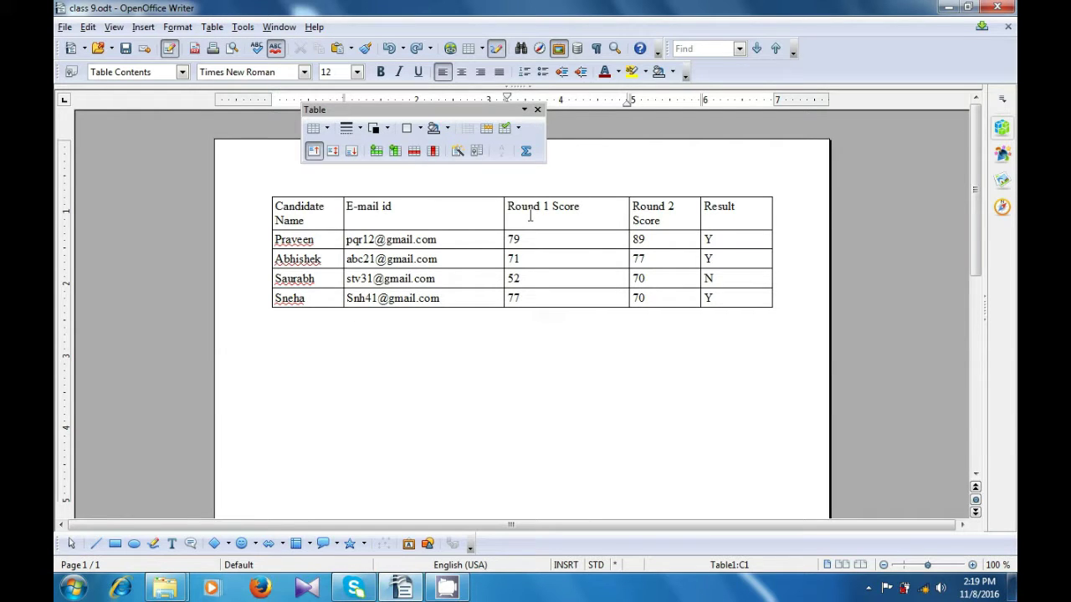
Step: Merge the Round 1 Score and Round 2 Score header cells into one cell
{"action": "left_click_drag", "start_coordinate": [625, 210], "coordinate": [671, 212]}
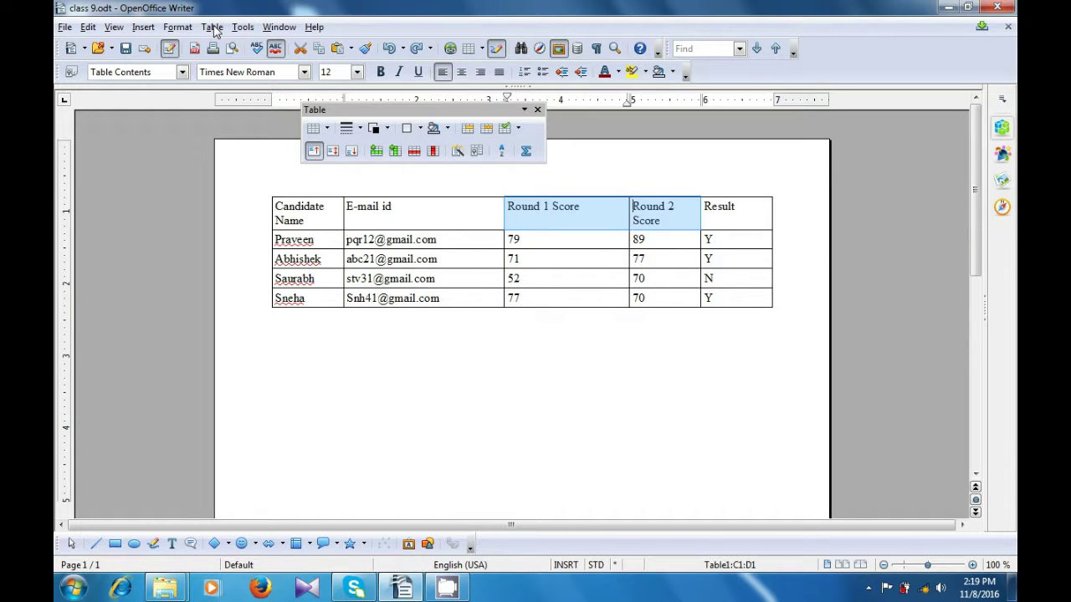
{"action": "left_click", "coordinate": [212, 27]}
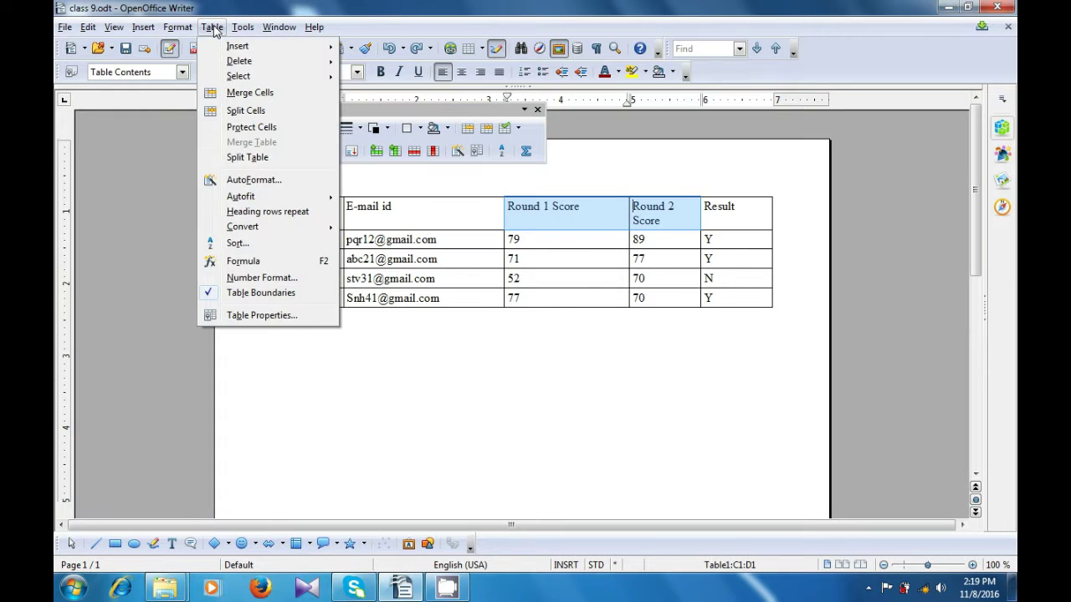
{"action": "left_click", "coordinate": [234, 93]}
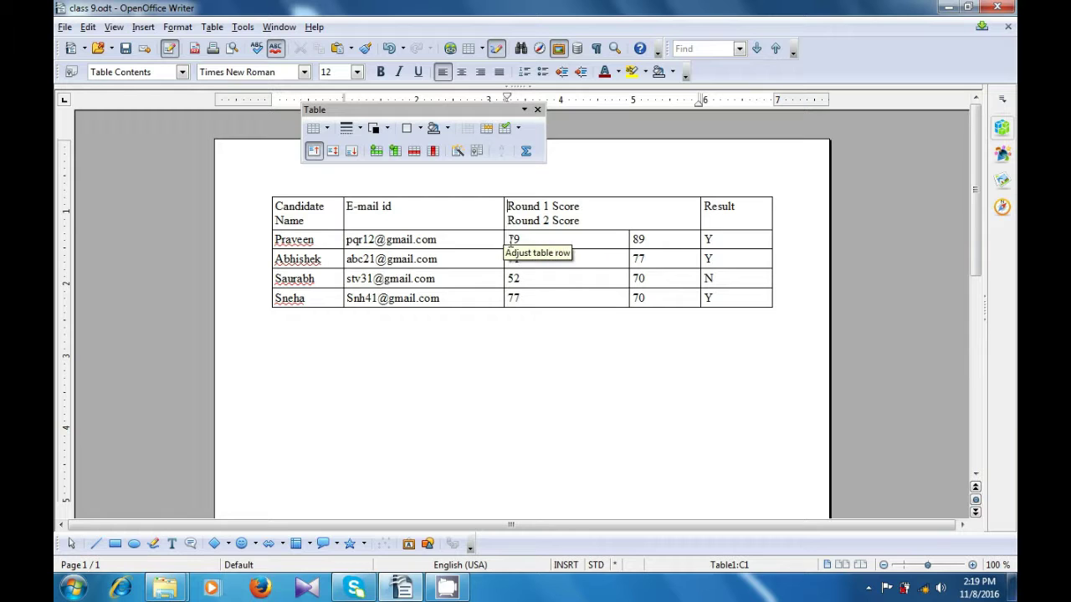
Step: Merge the adjacent score cells containing 79 and 89 in the first candidate's row into one cell
{"action": "left_click_drag", "start_coordinate": [511, 241], "coordinate": [667, 243]}
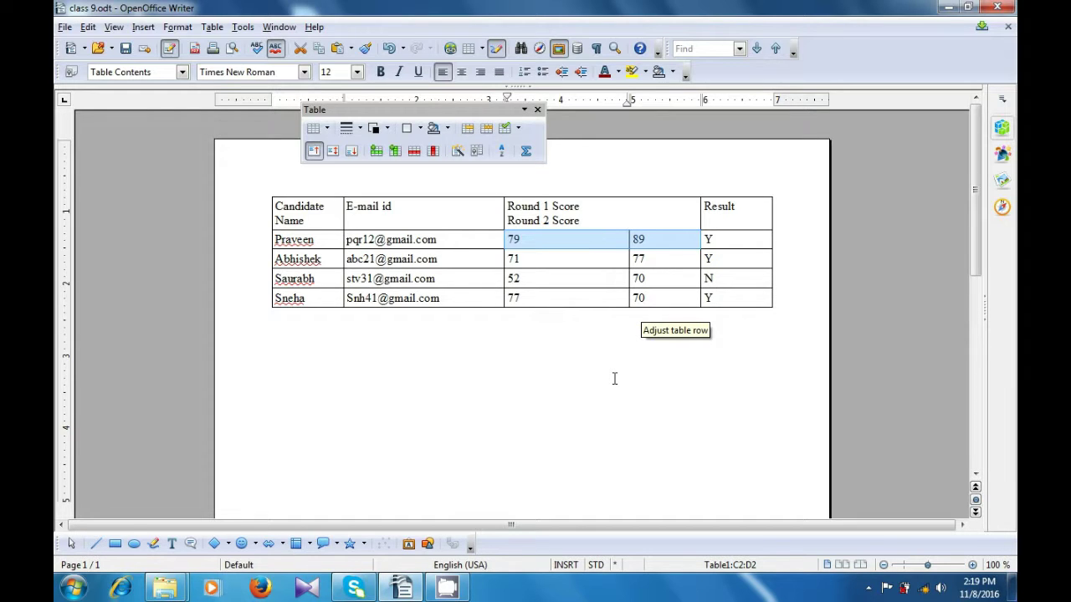
{"action": "left_click", "coordinate": [213, 27]}
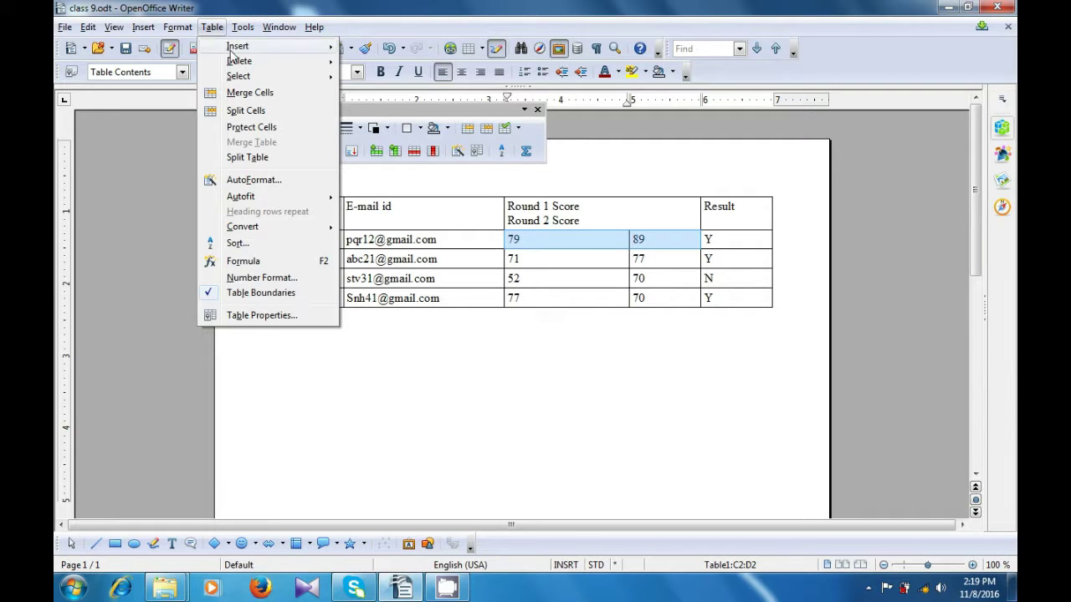
{"action": "left_click", "coordinate": [246, 93]}
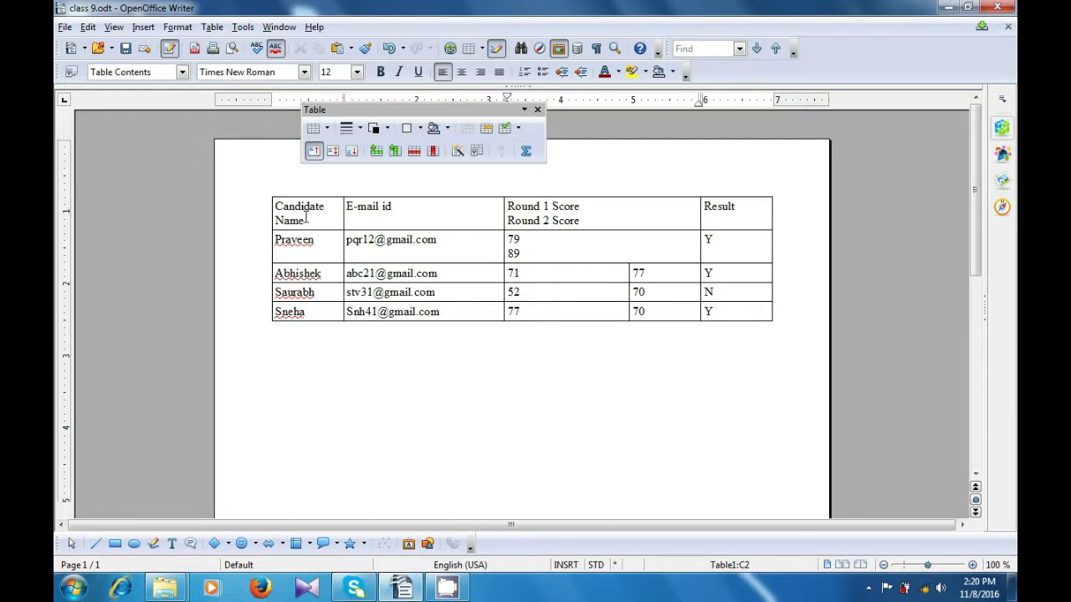
Step: Merge all the cells of the Candidate Name column, from the header to the last row, into one cell
{"action": "left_click_drag", "start_coordinate": [306, 220], "coordinate": [311, 312]}
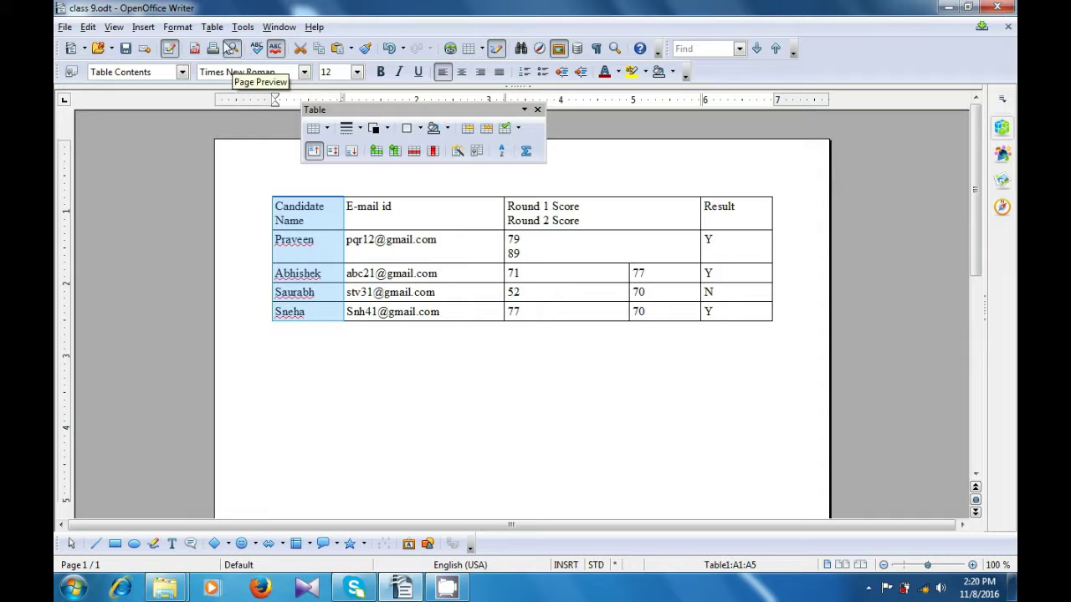
{"action": "left_click", "coordinate": [212, 27]}
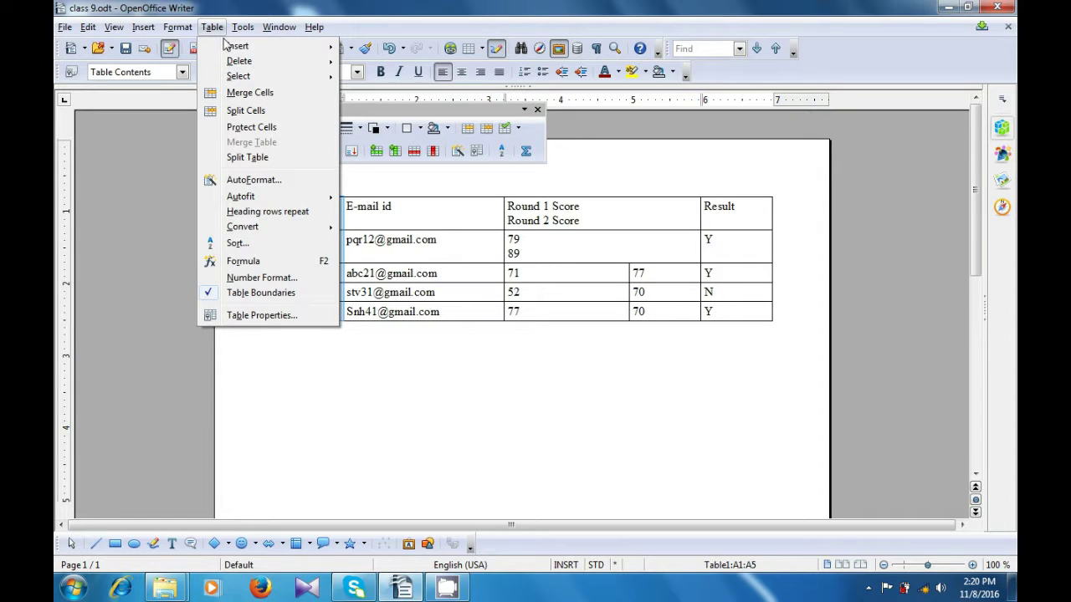
{"action": "left_click", "coordinate": [238, 93]}
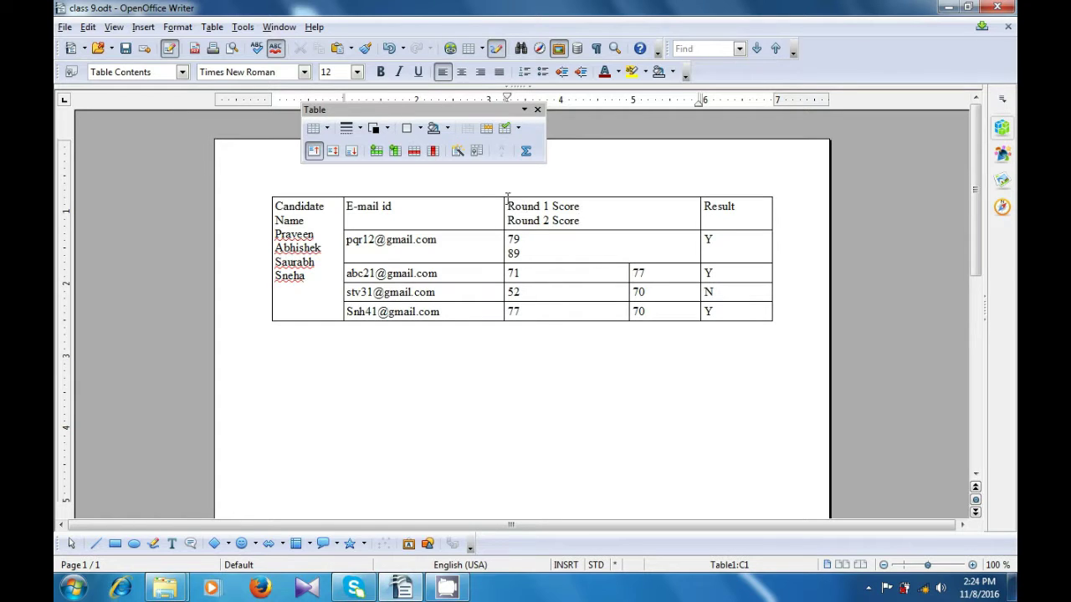
Step: Split the merged Round 1 Score / Round 2 Score header cell vertically into 2 cells
{"action": "left_click", "coordinate": [212, 28]}
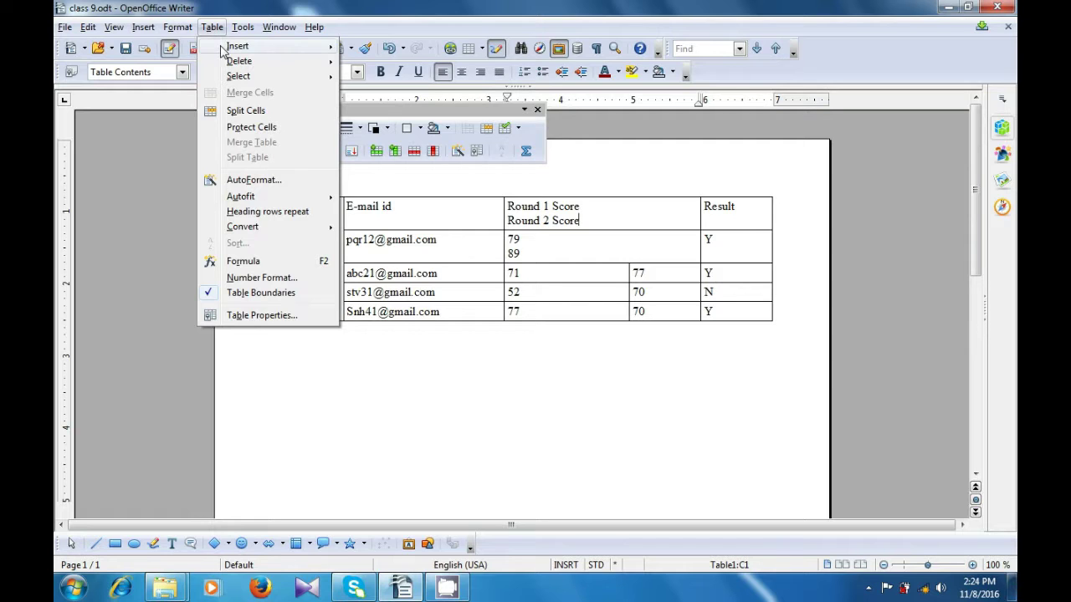
{"action": "left_click", "coordinate": [238, 110]}
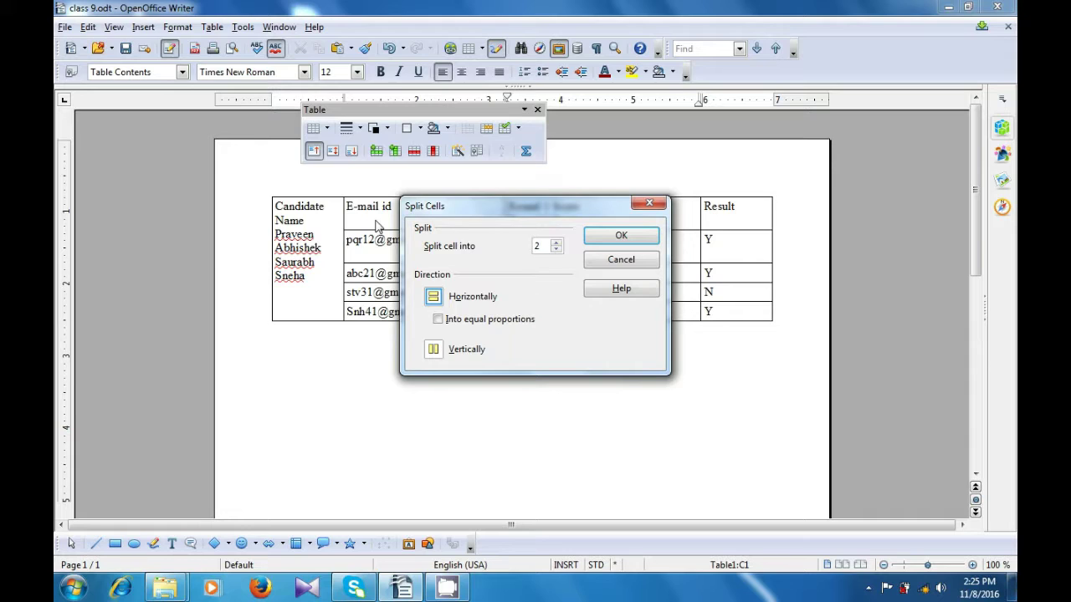
{"action": "left_click", "coordinate": [557, 245]}
{"action": "left_click", "coordinate": [440, 321]}
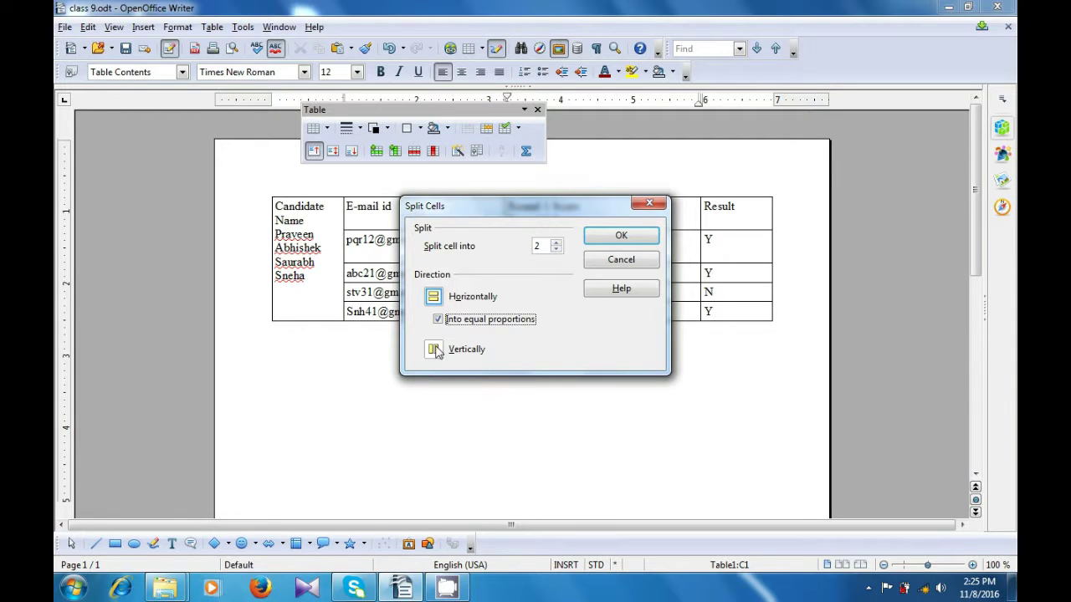
{"action": "left_click", "coordinate": [434, 350]}
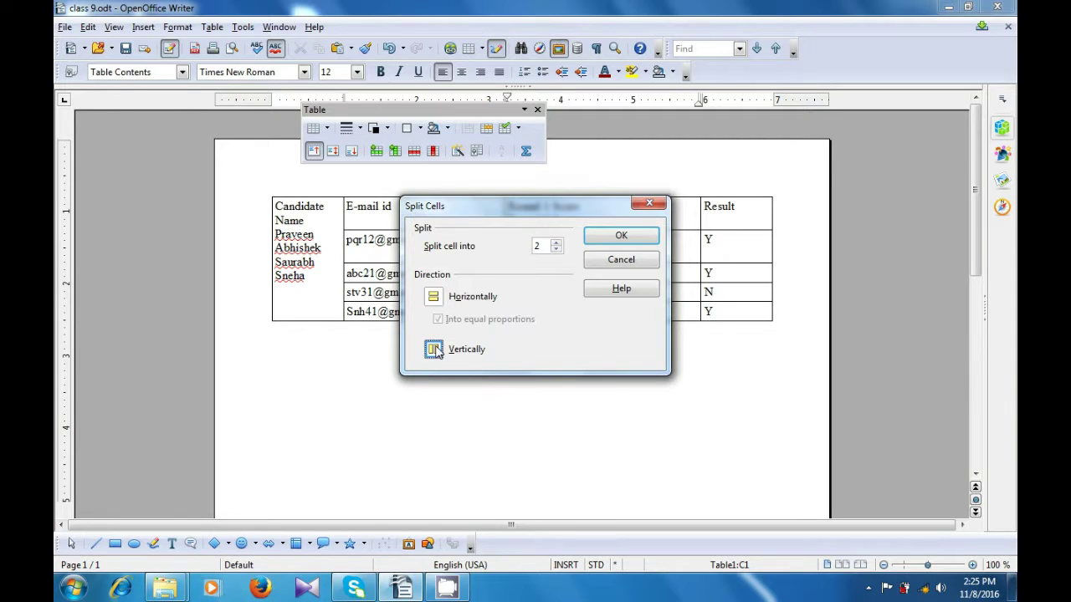
{"action": "left_click", "coordinate": [604, 238]}
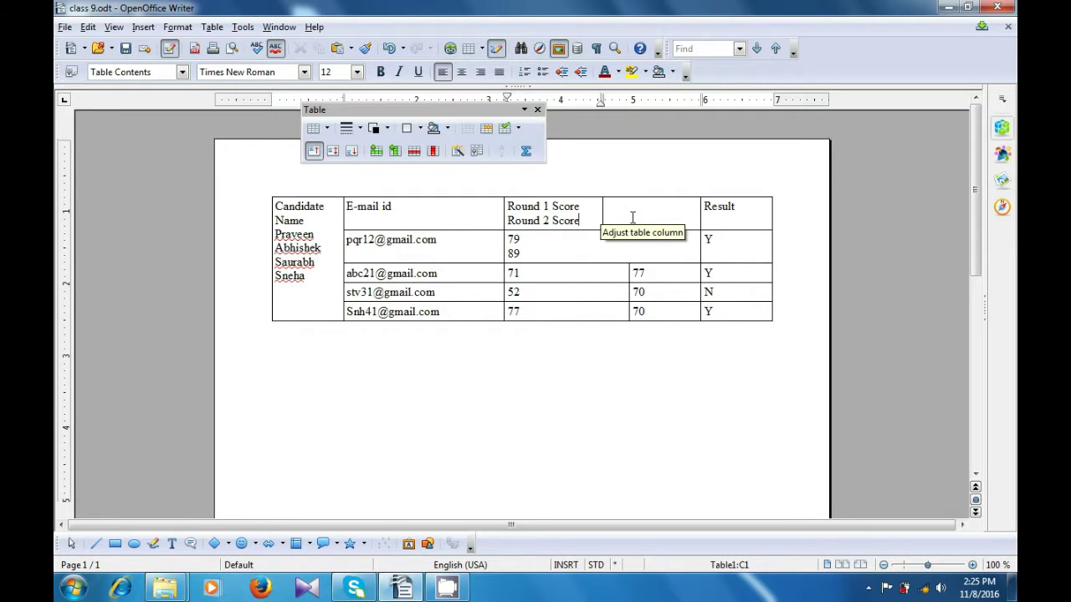
Step: Move the text "Round 2 Score" from the Round 1 Score header cell into the empty header cell beside it
{"action": "left_click_drag", "start_coordinate": [508, 220], "coordinate": [588, 218]}
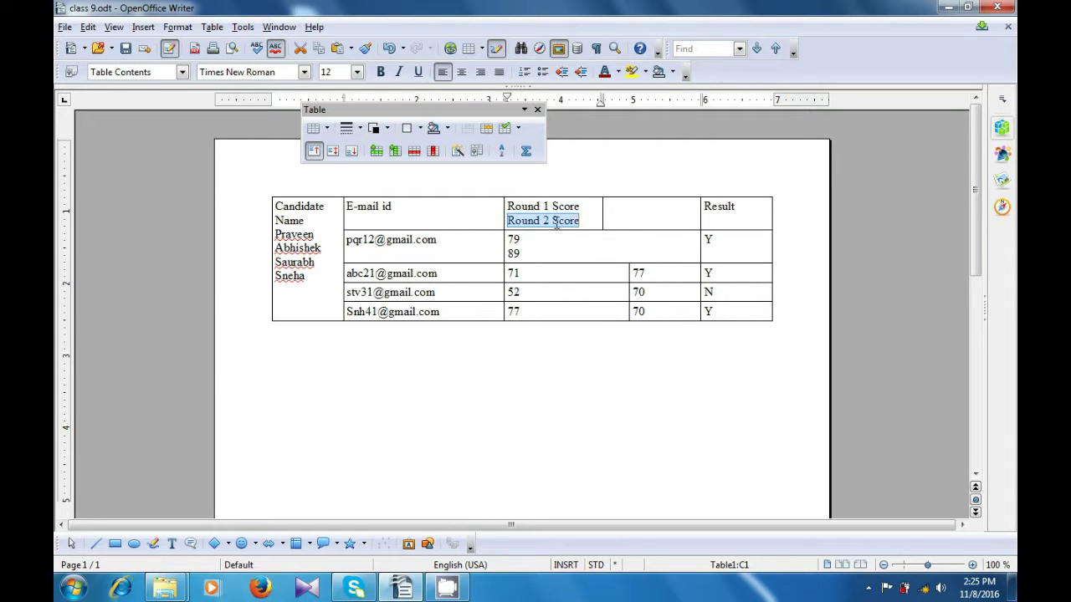
{"action": "right_click", "coordinate": [557, 220]}
{"action": "left_click", "coordinate": [595, 352]}
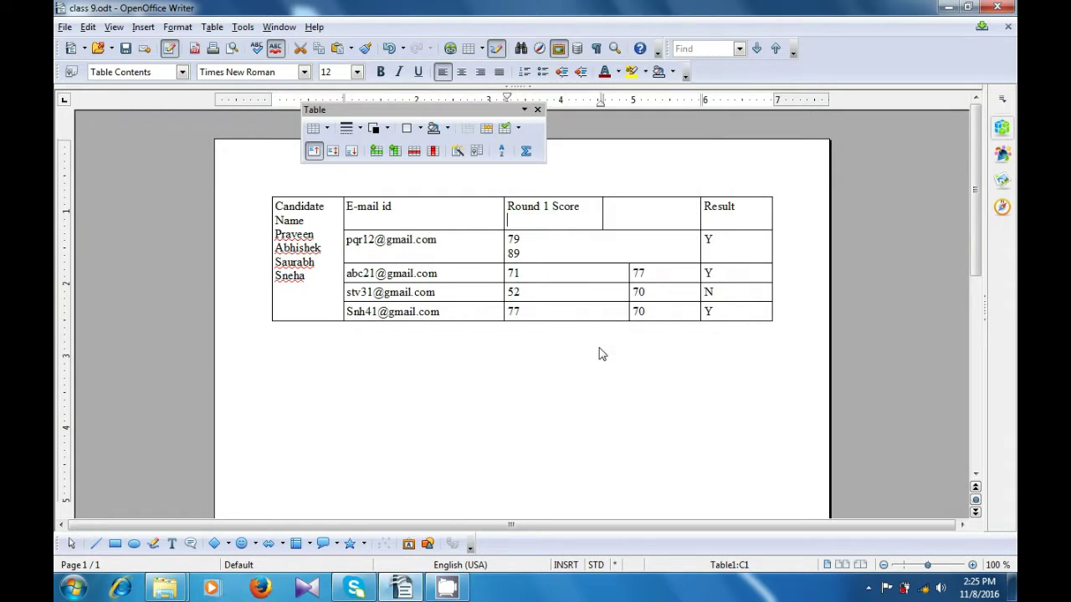
{"action": "left_click", "coordinate": [627, 211]}
{"action": "right_click", "coordinate": [627, 212]}
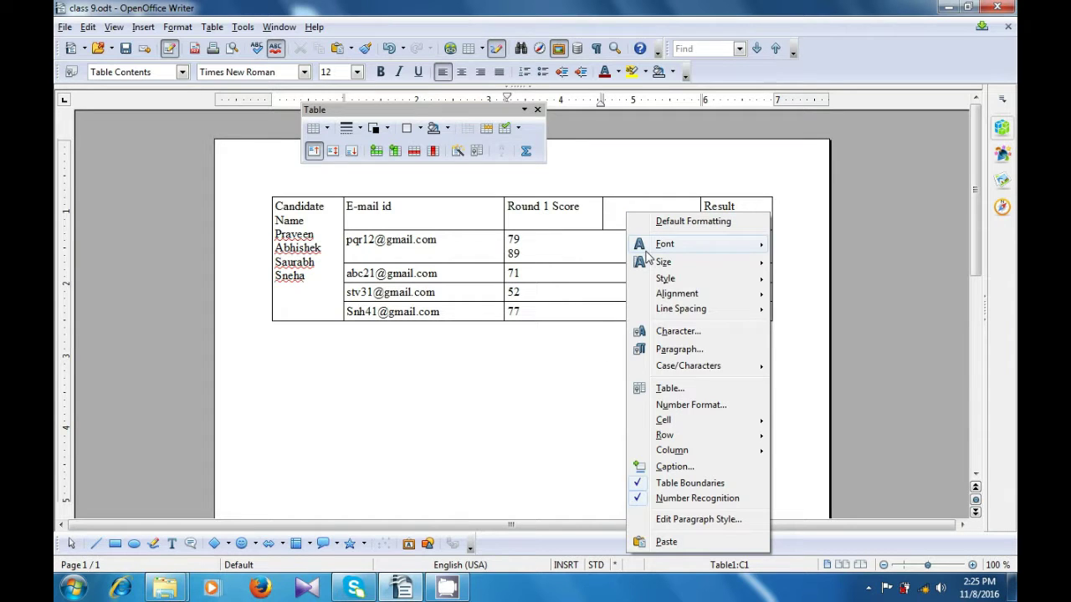
{"action": "left_click", "coordinate": [673, 546]}
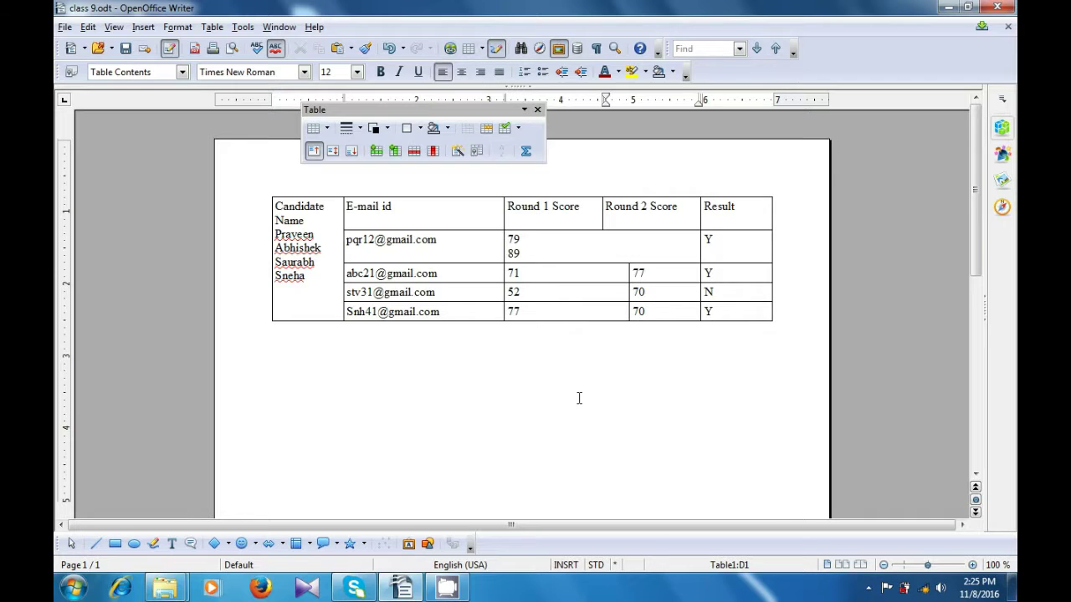
{"action": "left_click", "coordinate": [579, 398]}
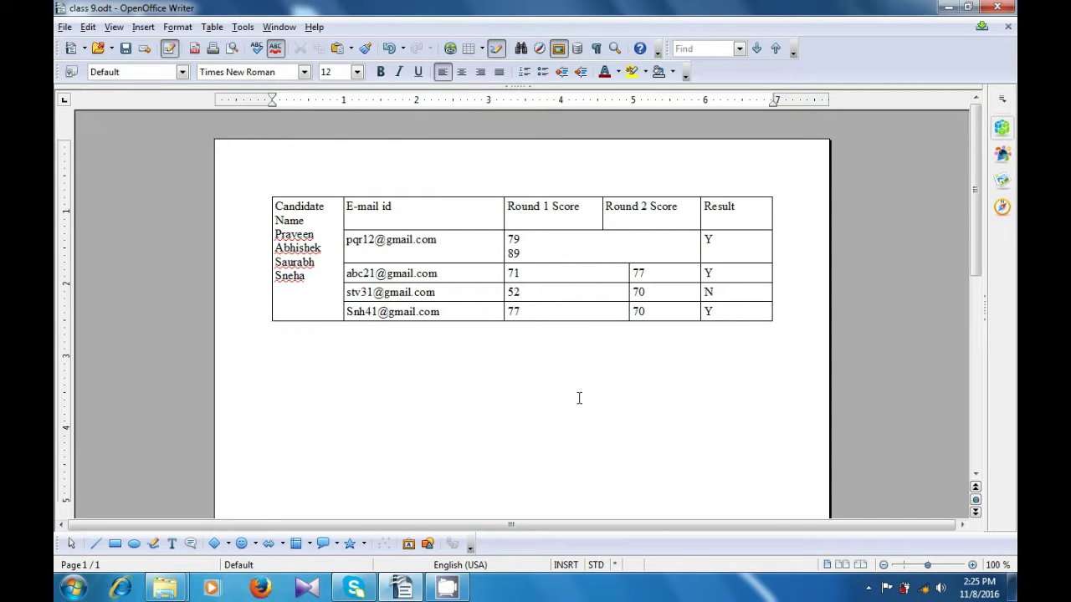
Step: Split the merged cell containing 79 and 89 vertically into 2 cells
{"action": "left_click", "coordinate": [552, 244]}
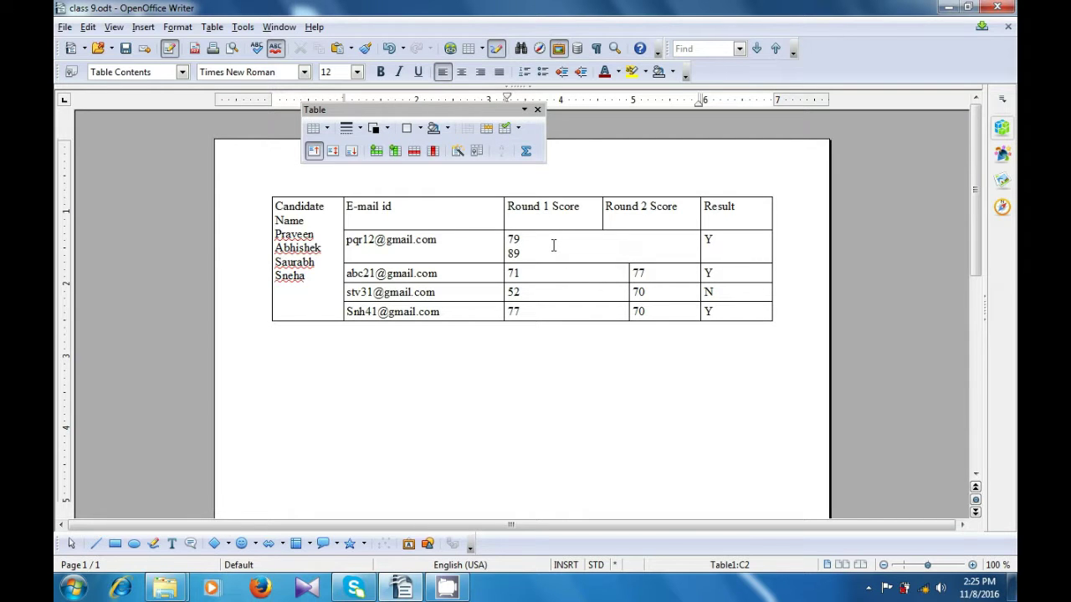
{"action": "left_click", "coordinate": [214, 28]}
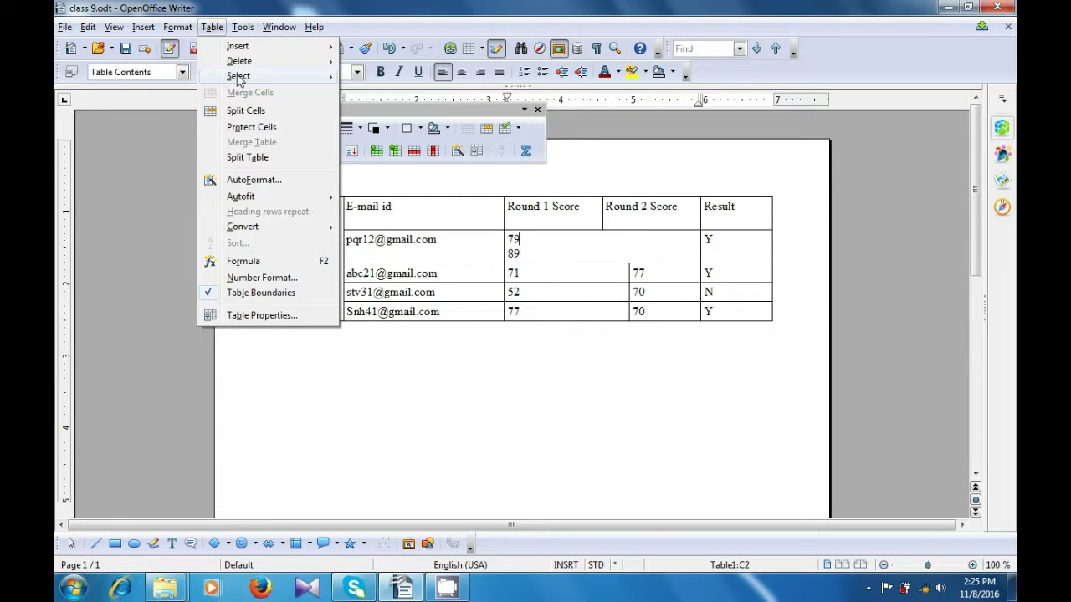
{"action": "left_click", "coordinate": [245, 112]}
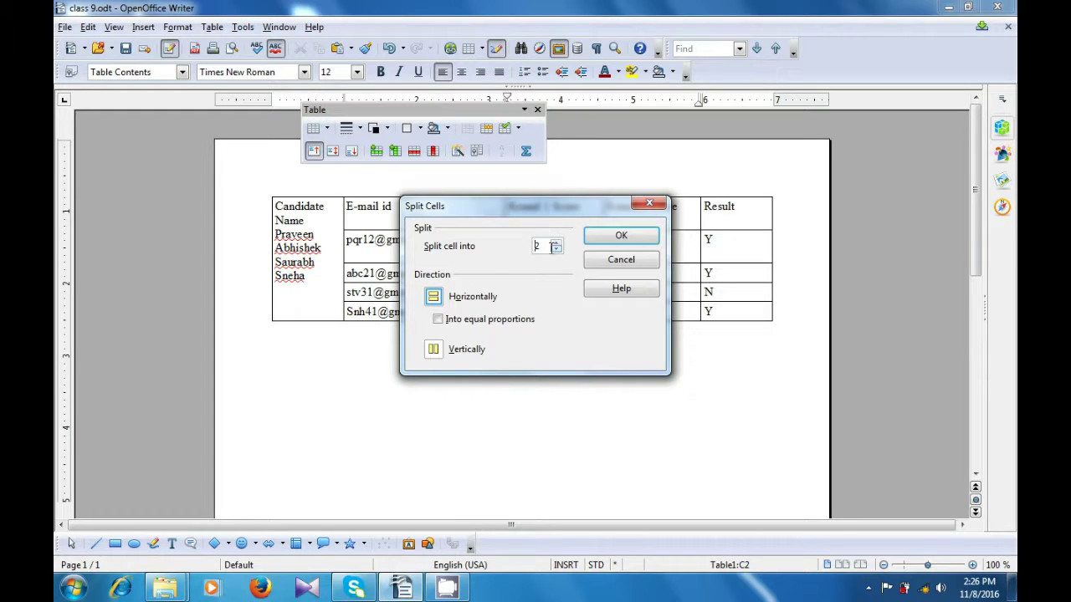
{"action": "left_click", "coordinate": [434, 352]}
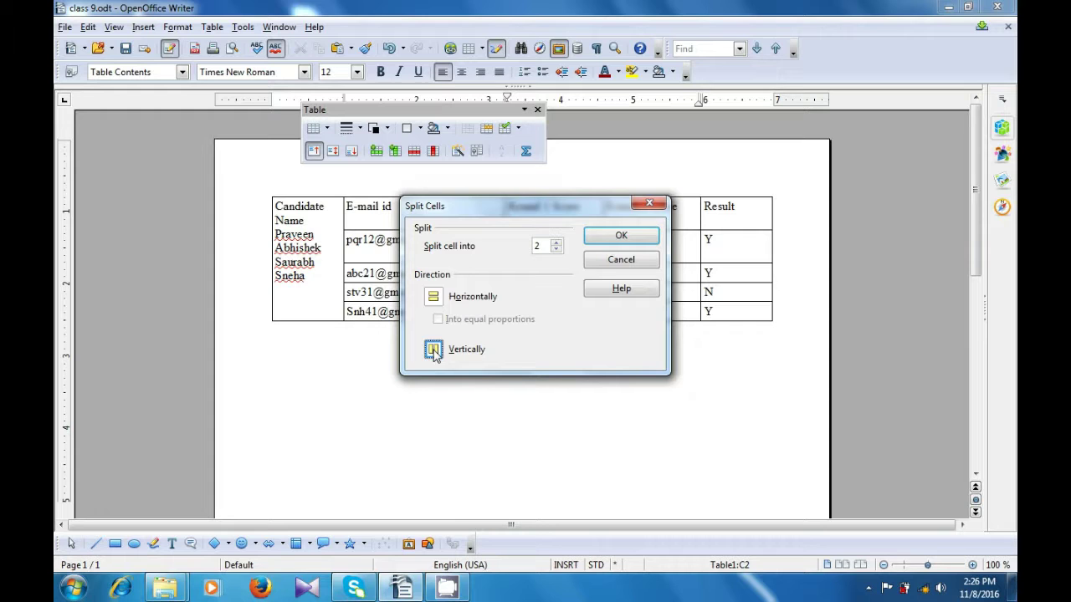
{"action": "left_click", "coordinate": [617, 238]}
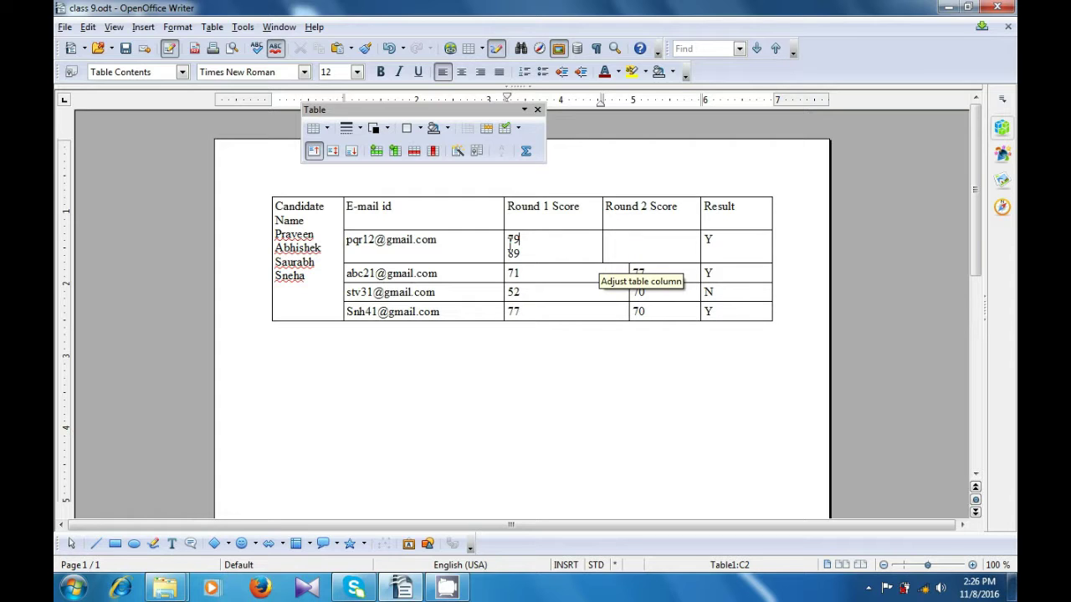
Step: Move the value 89 into the empty cell under the Round 2 Score header
{"action": "left_click_drag", "start_coordinate": [507, 253], "coordinate": [525, 252]}
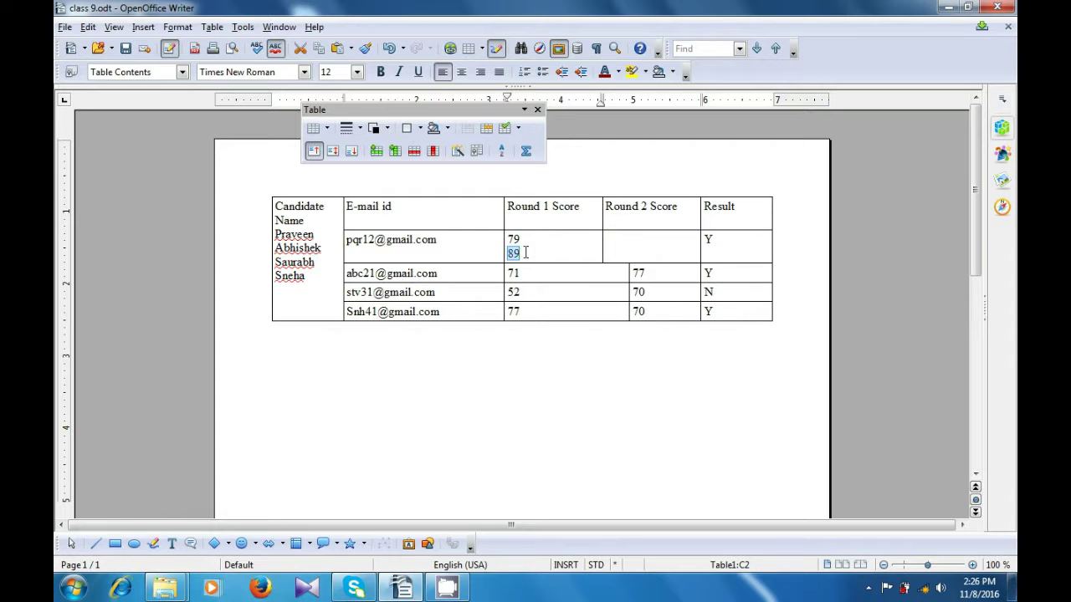
{"action": "key", "text": "ctrl+x"}
{"action": "left_click", "coordinate": [643, 248]}
{"action": "key", "text": "ctrl+v"}
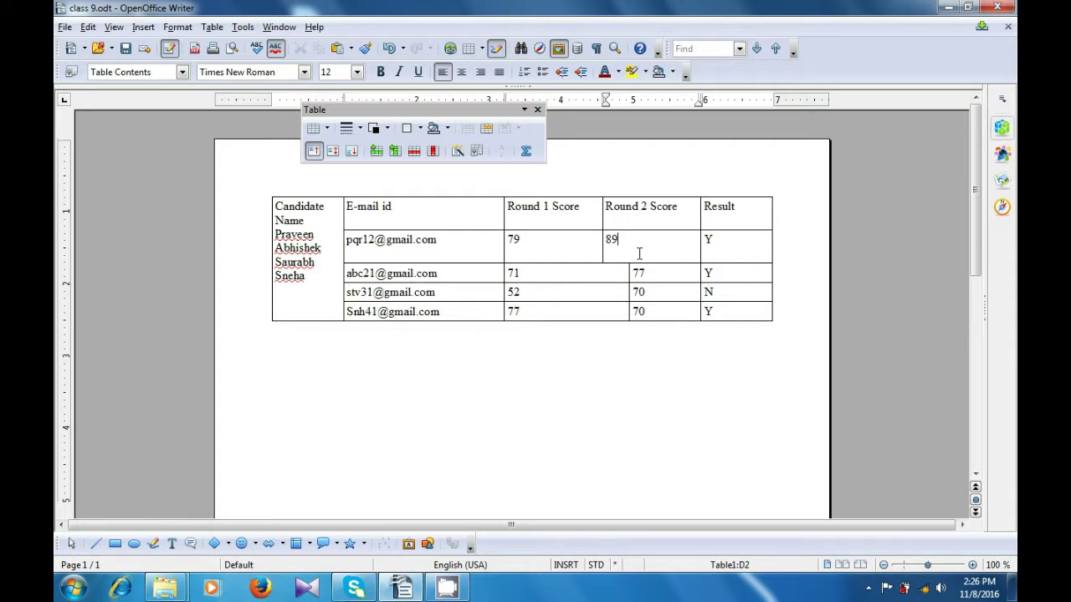
{"action": "left_click", "coordinate": [613, 335]}
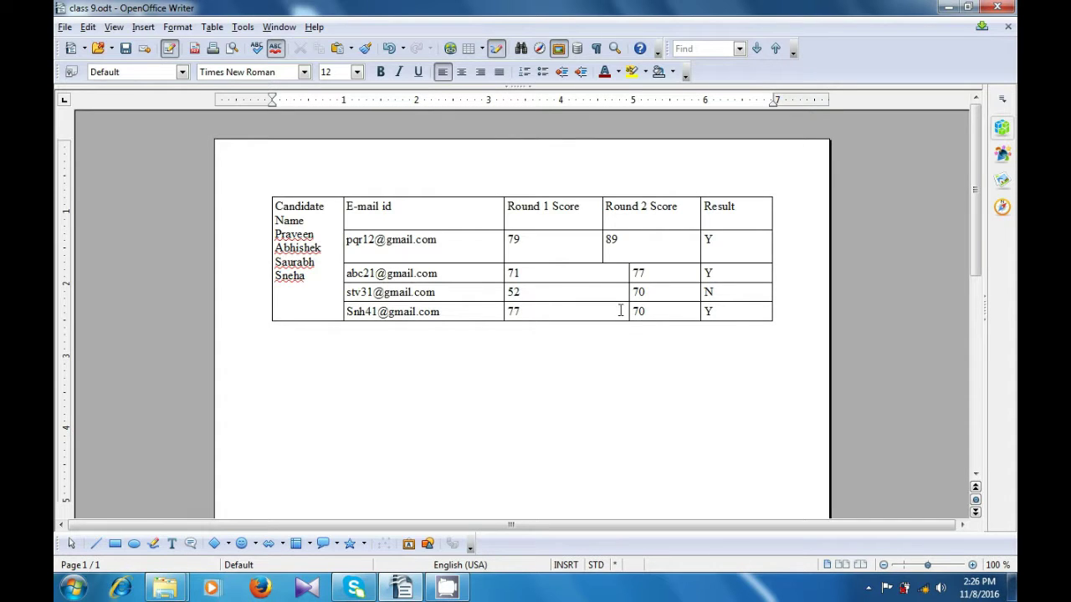
Step: Align the border between the Round 1 and Round 2 score cells in the upper two rows with the rows below
{"action": "left_click_drag", "start_coordinate": [632, 263], "coordinate": [611, 264]}
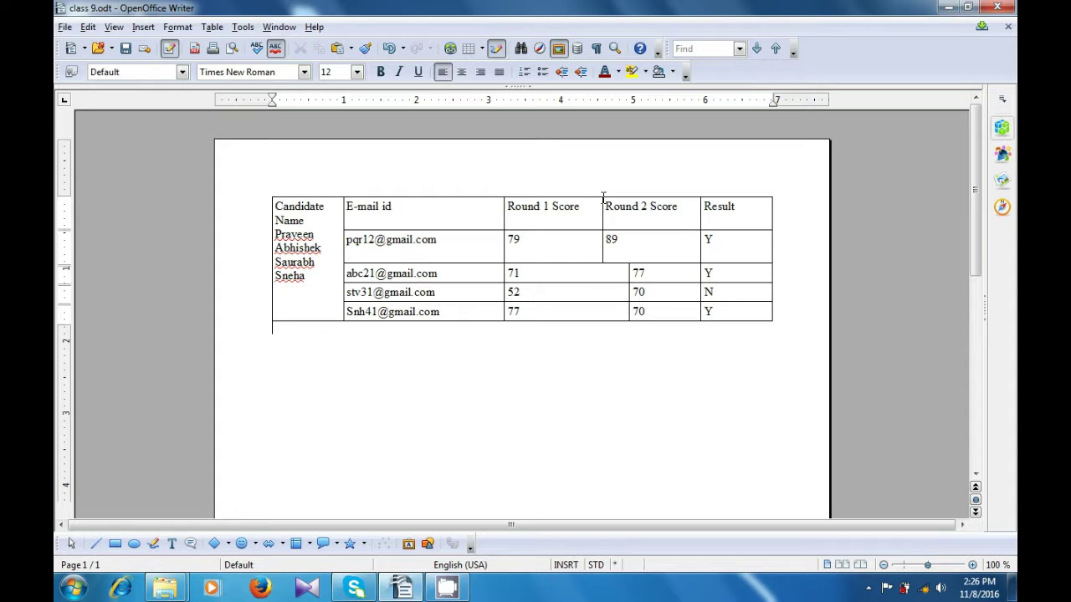
{"action": "left_click_drag", "start_coordinate": [603, 192], "coordinate": [629, 191]}
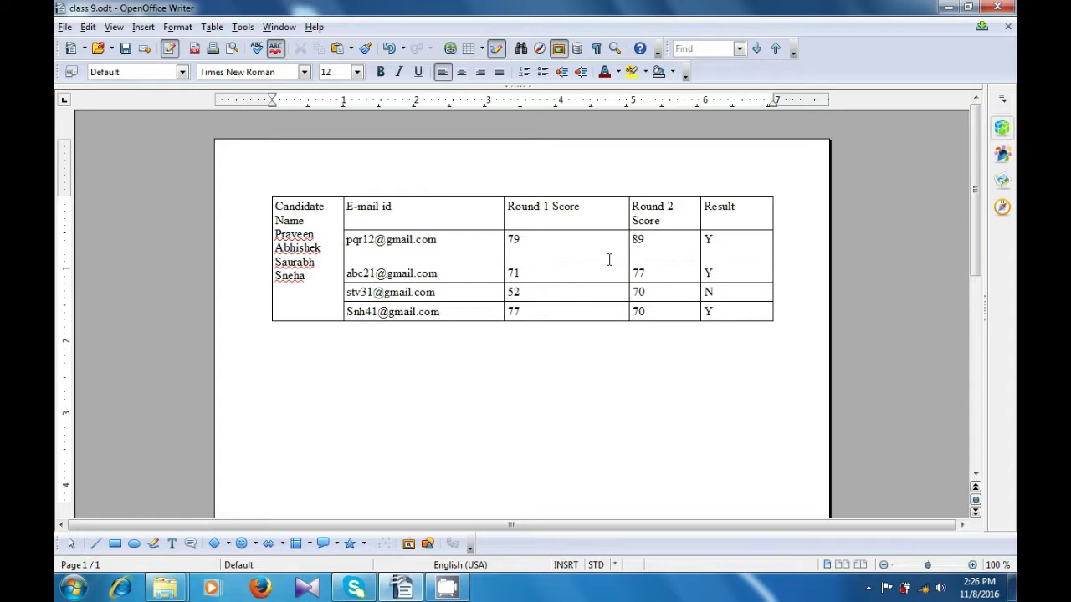
{"action": "left_click", "coordinate": [605, 337]}
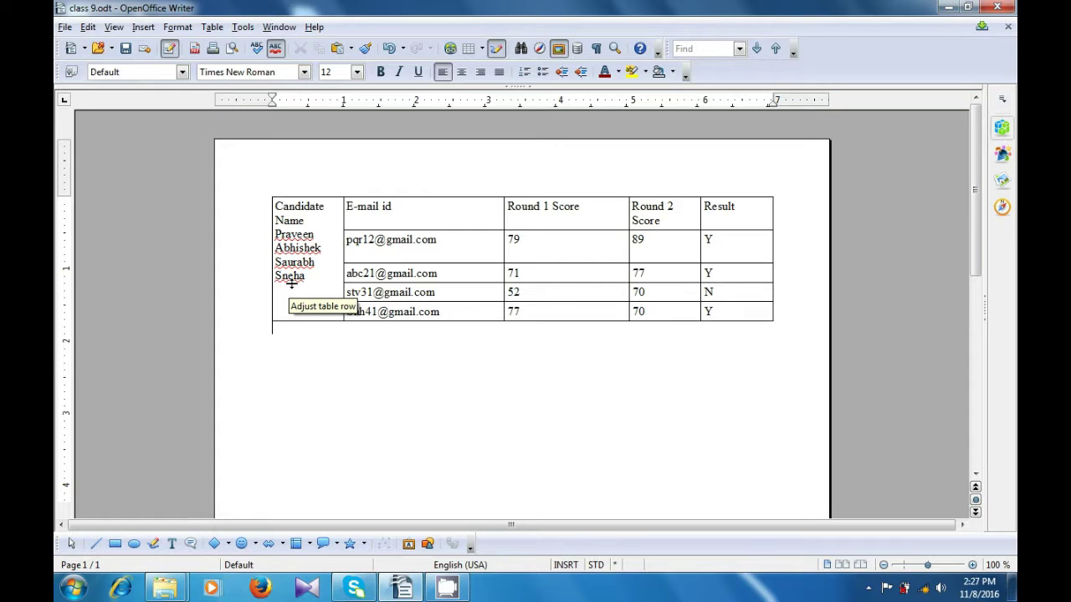
Step: Split the merged Candidate Name cell horizontally into 4 cells and place the cursor in the new empty cells
{"action": "left_click", "coordinate": [309, 221]}
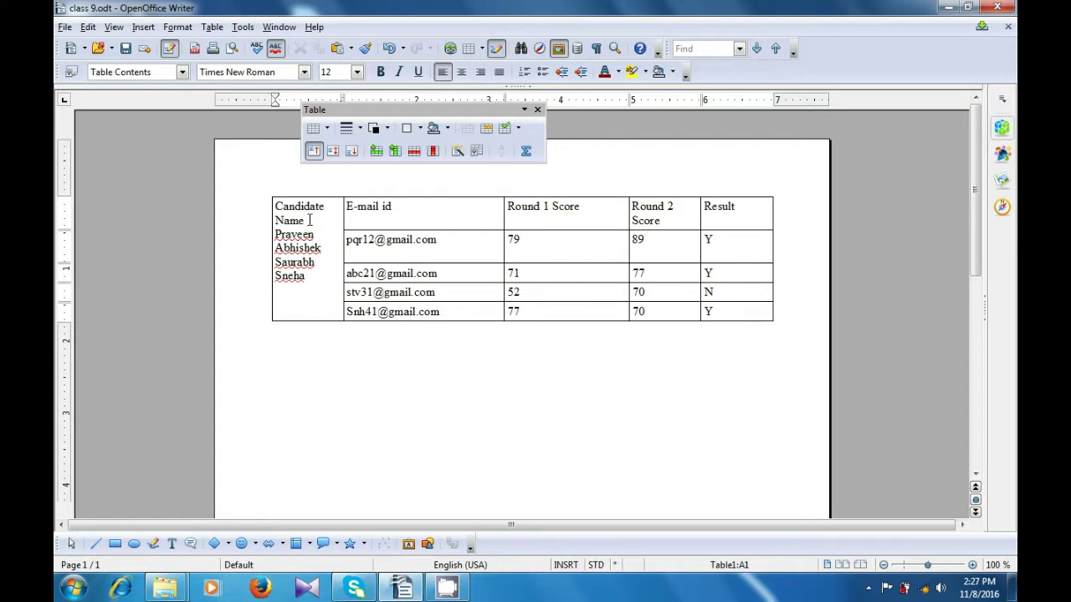
{"action": "left_click", "coordinate": [219, 28]}
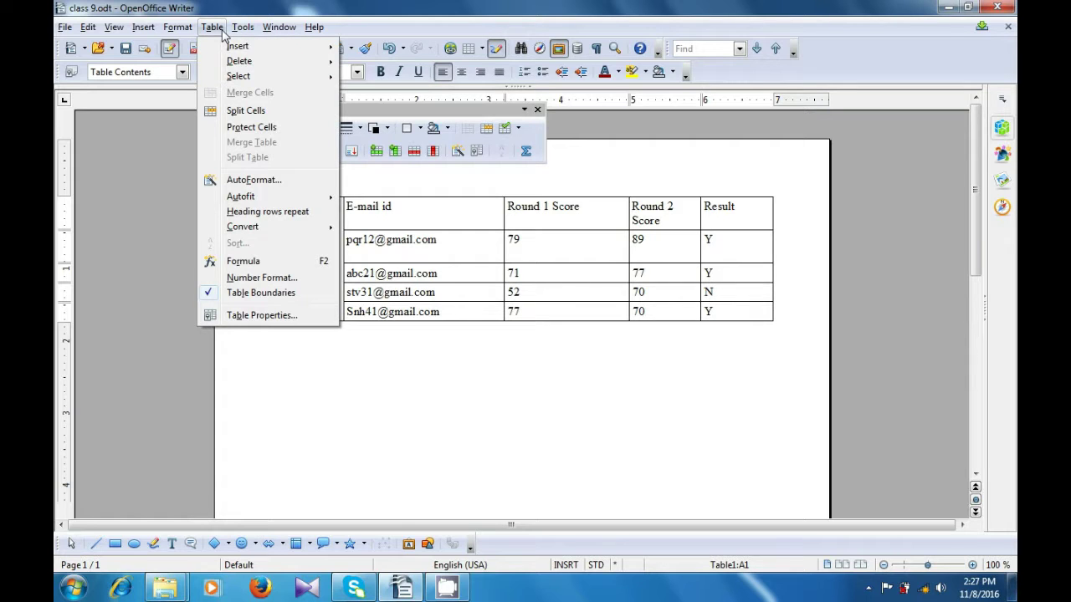
{"action": "left_click", "coordinate": [236, 111]}
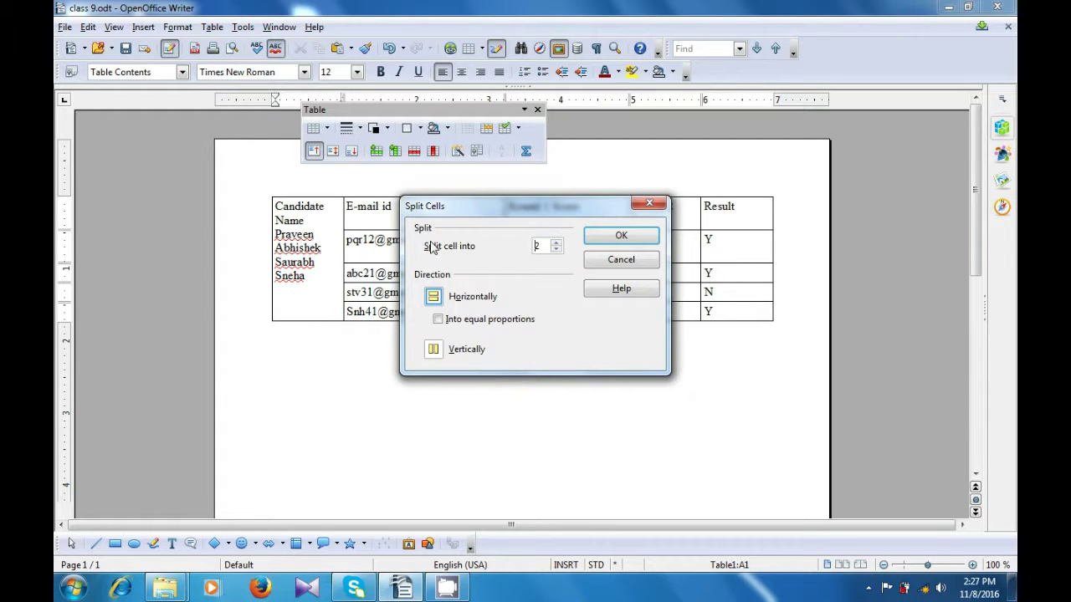
{"action": "left_click", "coordinate": [556, 242]}
{"action": "left_click", "coordinate": [556, 242]}
{"action": "left_click", "coordinate": [556, 242]}
{"action": "left_click", "coordinate": [435, 298]}
{"action": "left_click", "coordinate": [599, 240]}
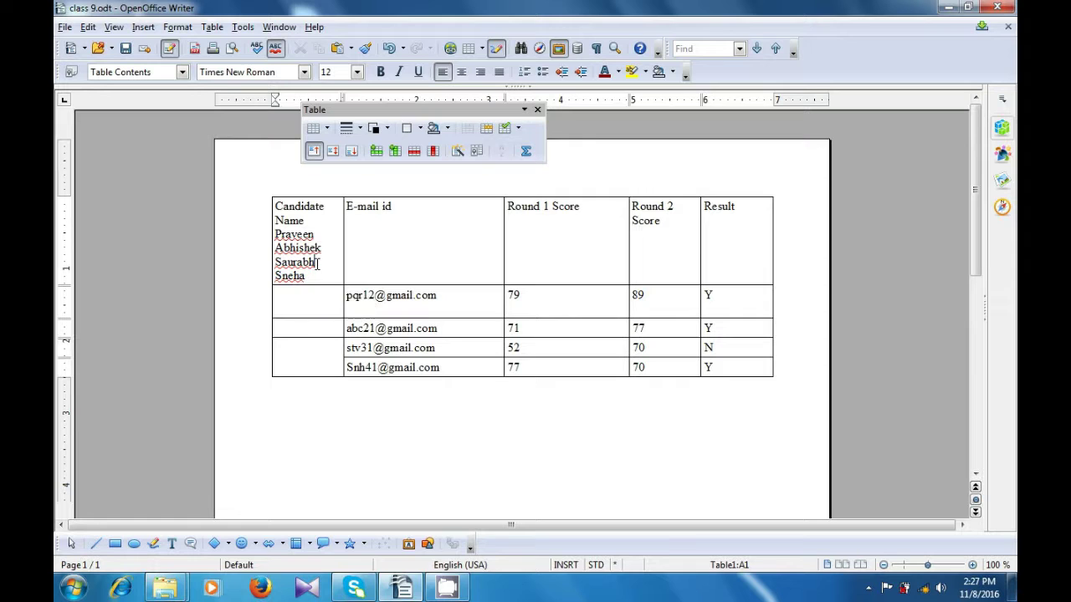
{"action": "left_click", "coordinate": [313, 327]}
{"action": "left_click", "coordinate": [309, 358]}
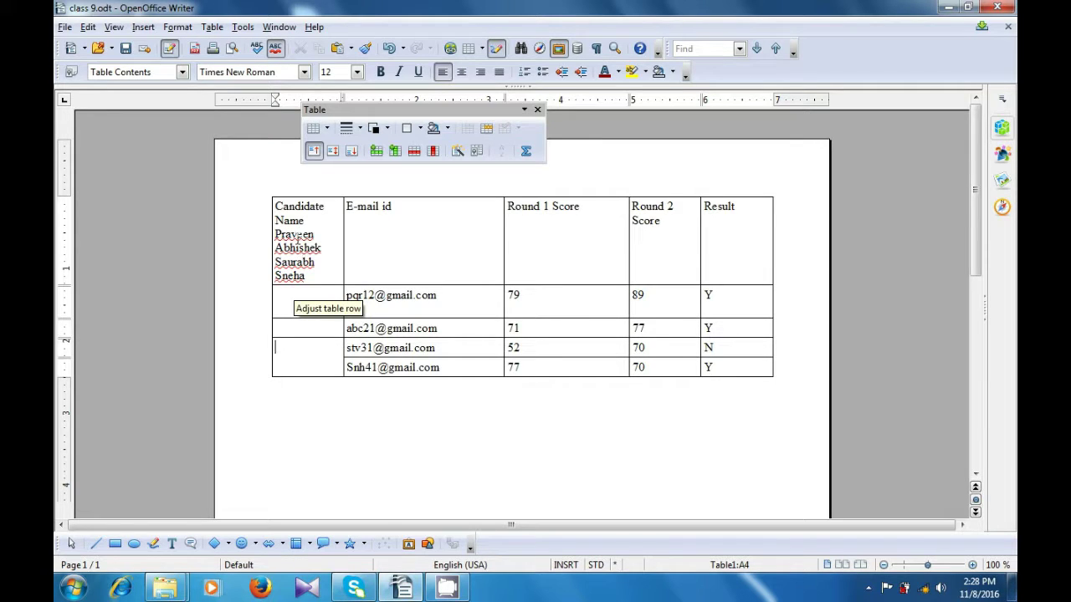
Step: Move the first candidate's name from the Candidate Name header cell into the empty cell directly below it
{"action": "left_click_drag", "start_coordinate": [276, 236], "coordinate": [315, 237]}
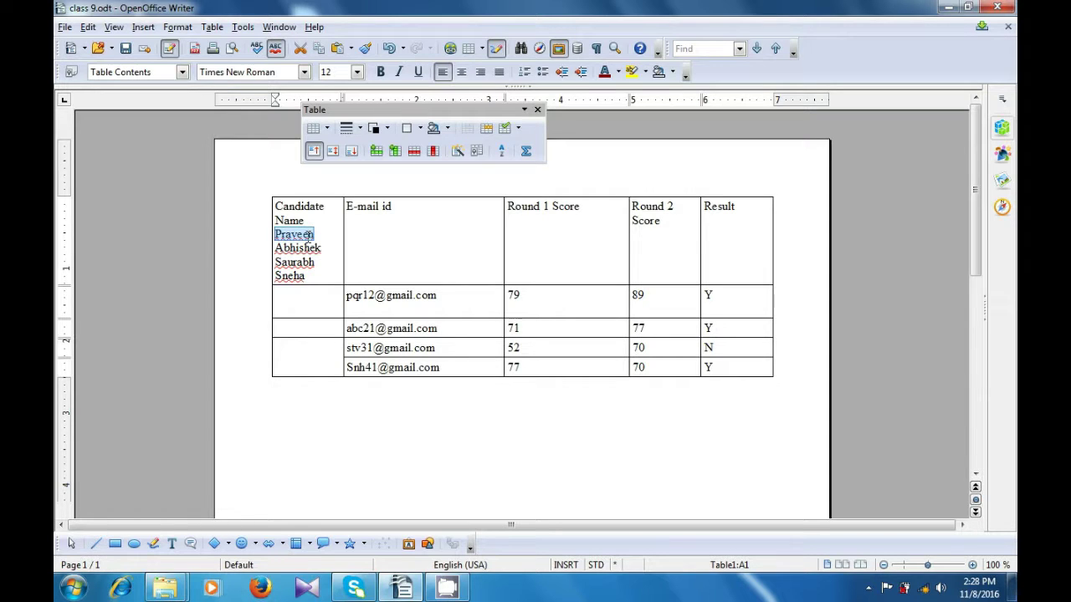
{"action": "key", "text": "ctrl+x"}
{"action": "left_click", "coordinate": [297, 293]}
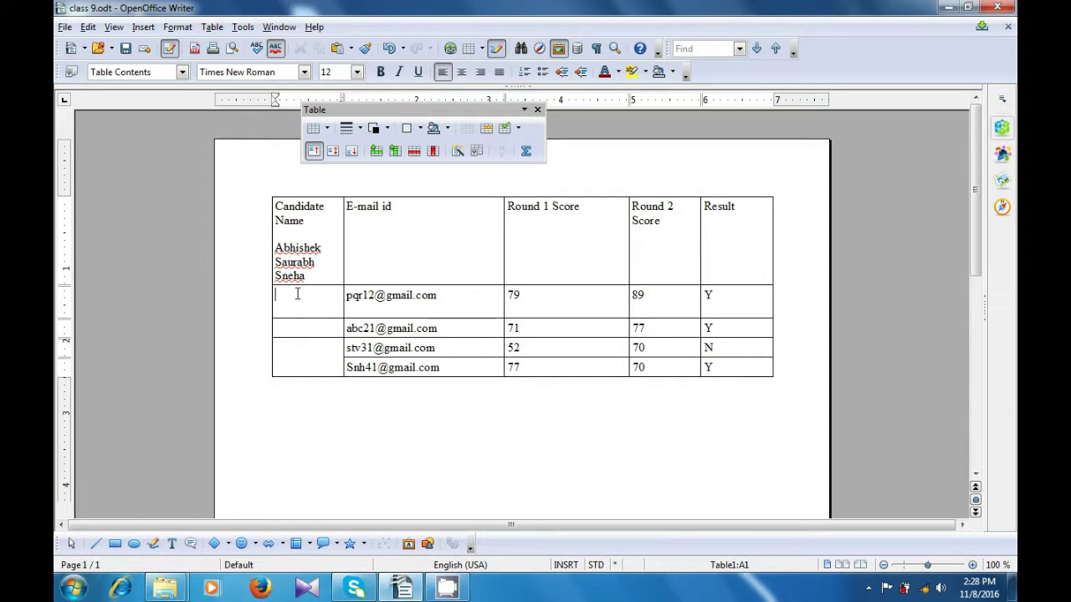
{"action": "key", "text": "ctrl+v"}
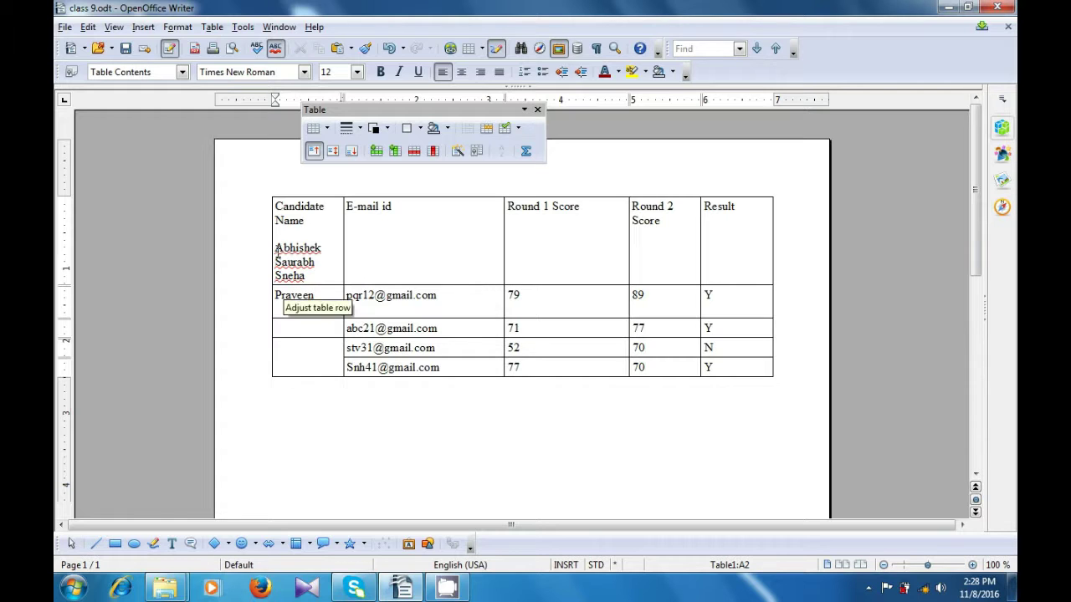
Step: Move the topmost candidate's name remaining in the Candidate Name header cell into the empty first-column cell of the row with Round 1 score 71
{"action": "left_click_drag", "start_coordinate": [277, 250], "coordinate": [327, 252]}
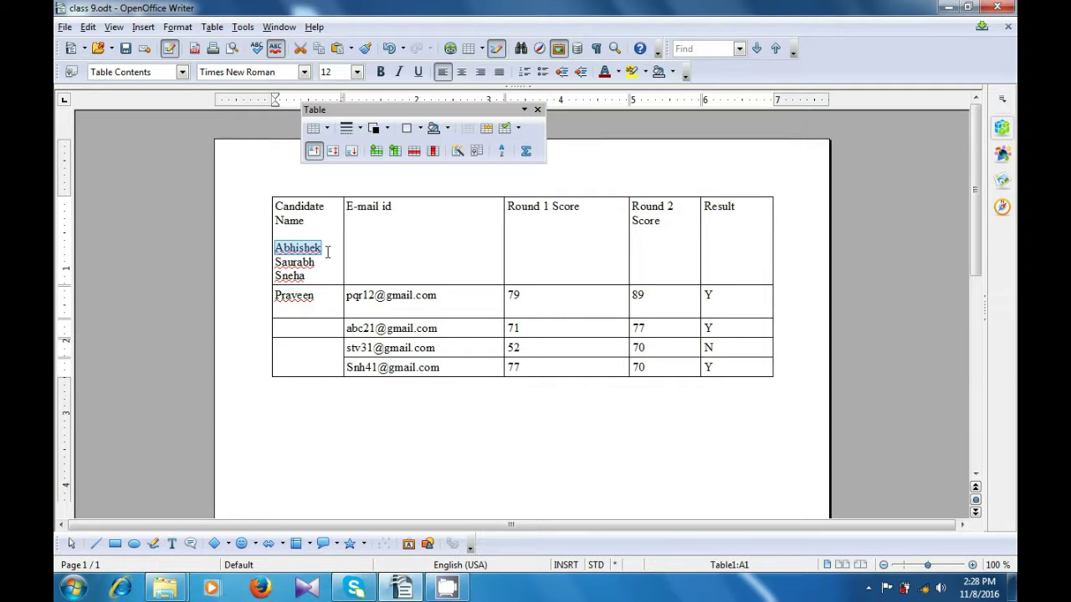
{"action": "key", "text": "ctrl+x"}
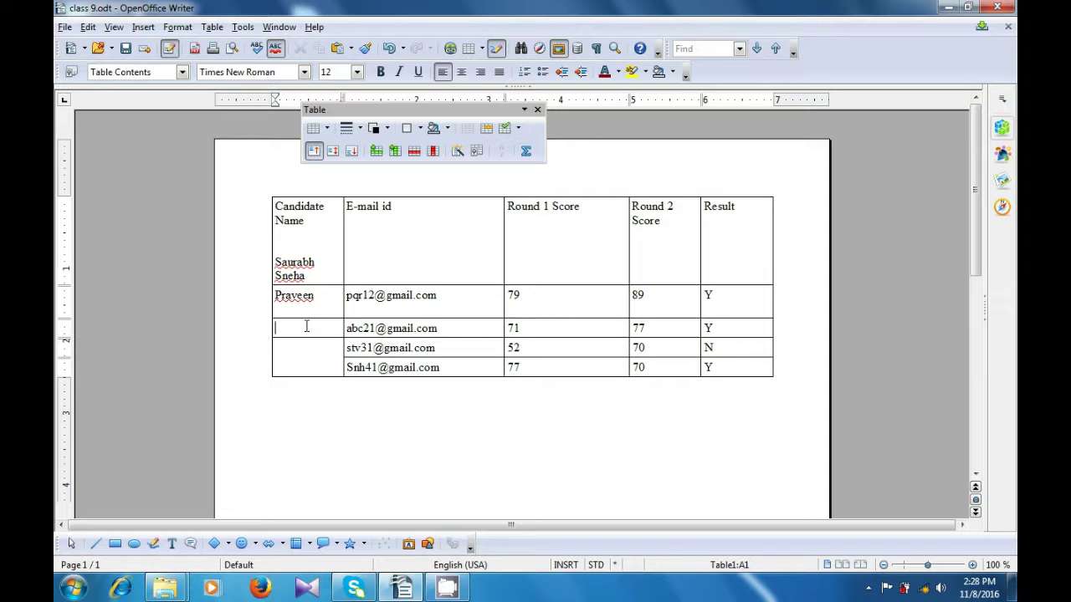
{"action": "left_click", "coordinate": [307, 326]}
{"action": "key", "text": "ctrl+v"}
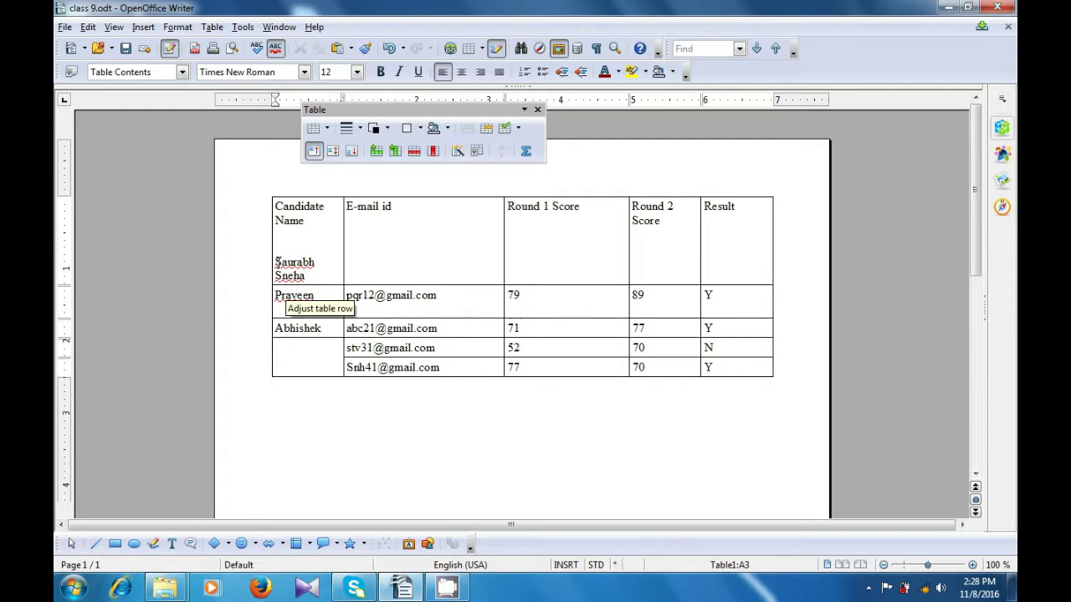
Step: Move the next candidate's name from the Candidate Name header cell into the empty first-column cell spanning the last two rows
{"action": "left_click_drag", "start_coordinate": [276, 262], "coordinate": [331, 267]}
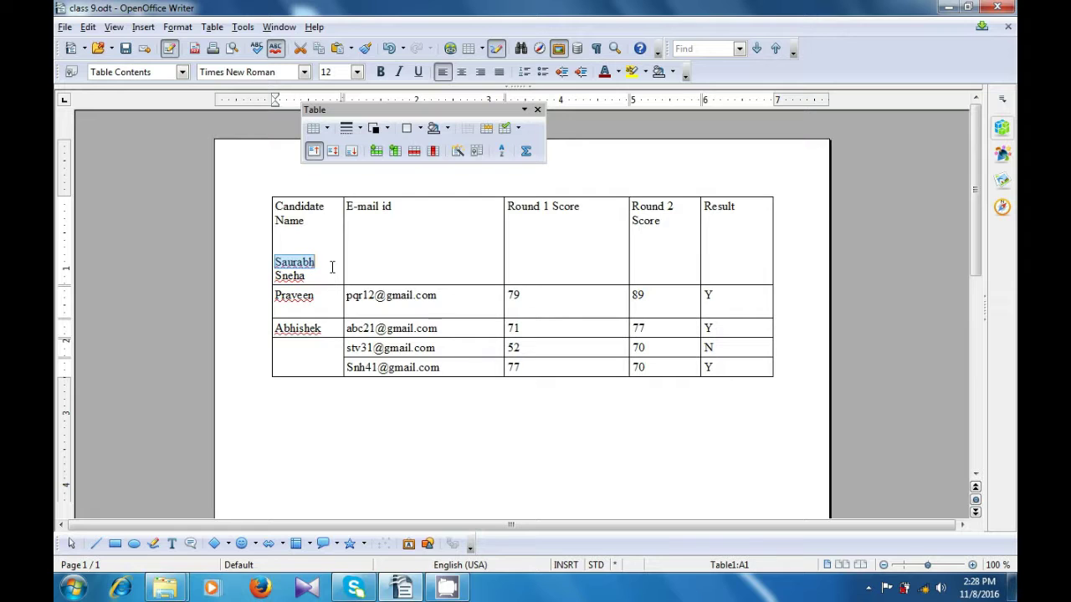
{"action": "key", "text": "ctrl+x"}
{"action": "left_click", "coordinate": [306, 365]}
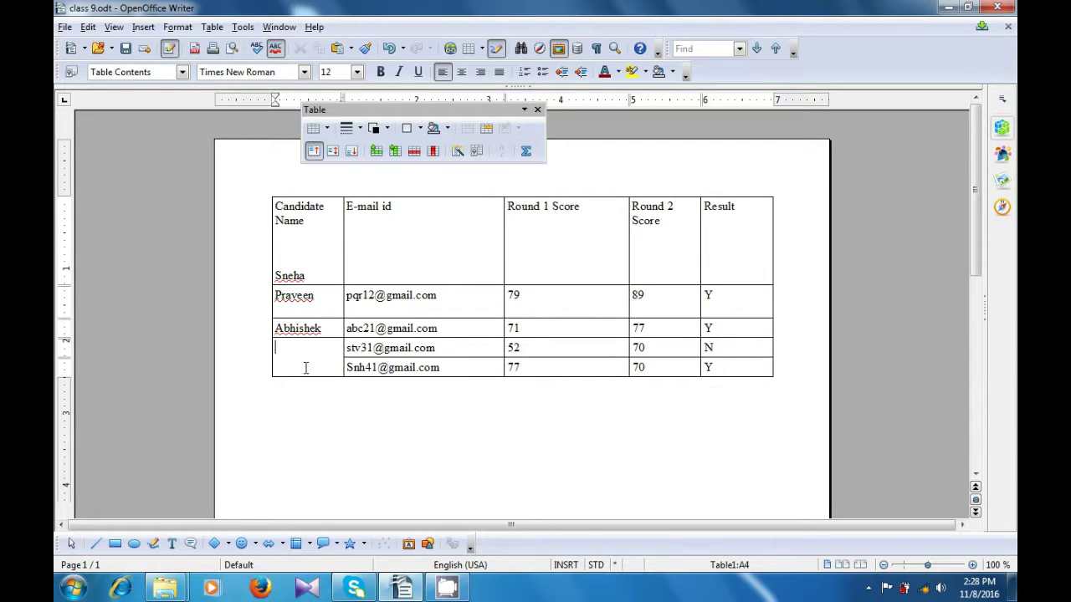
{"action": "key", "text": "ctrl+v"}
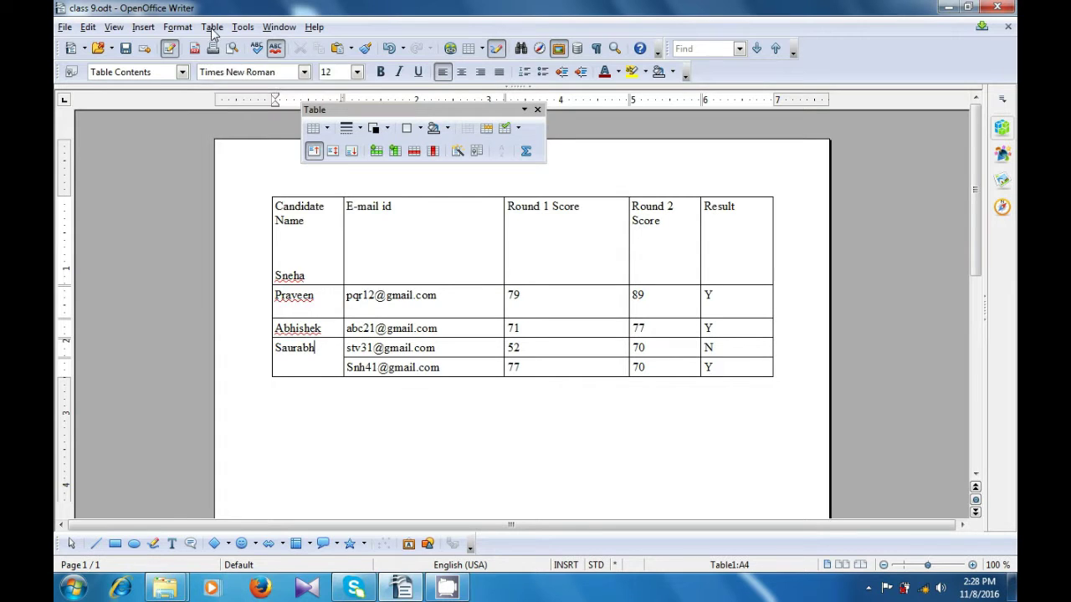
Step: Split the first-column cell spanning the last two rows horizontally into 2 cells
{"action": "left_click", "coordinate": [211, 27]}
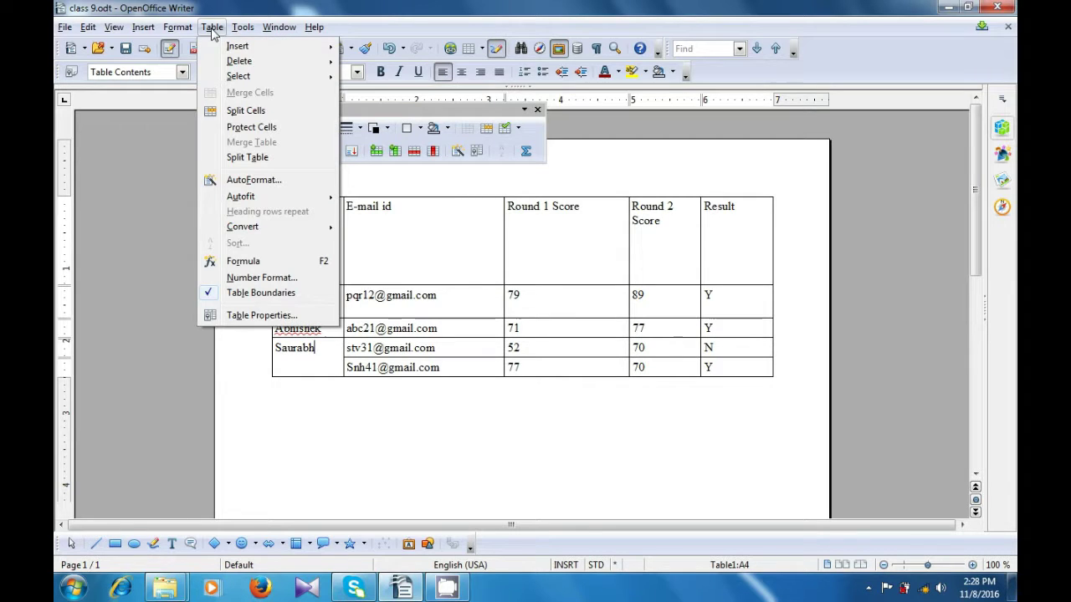
{"action": "left_click", "coordinate": [236, 108]}
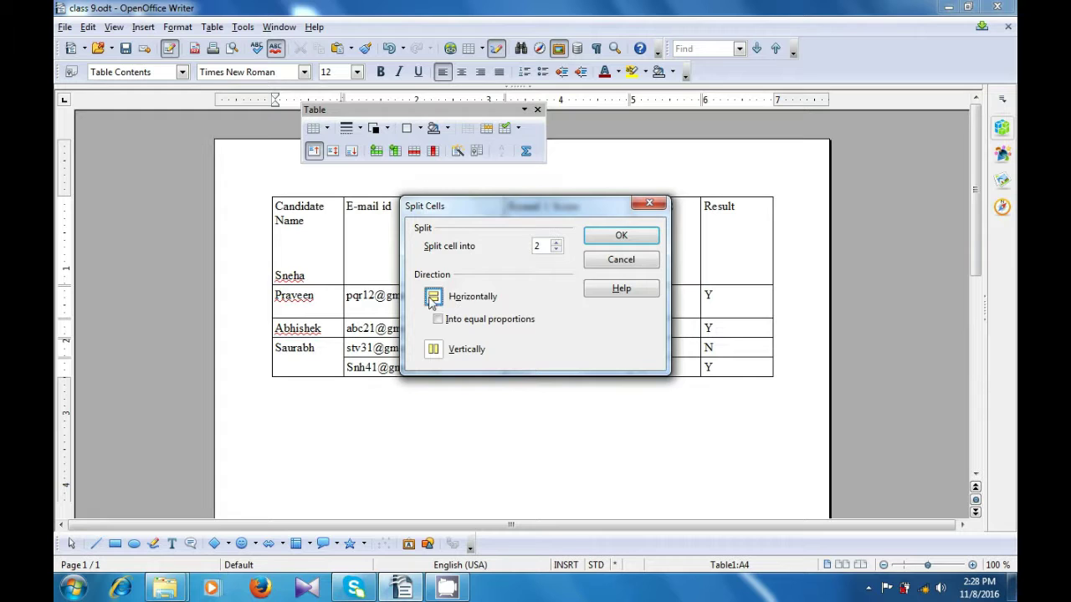
{"action": "left_click", "coordinate": [607, 241]}
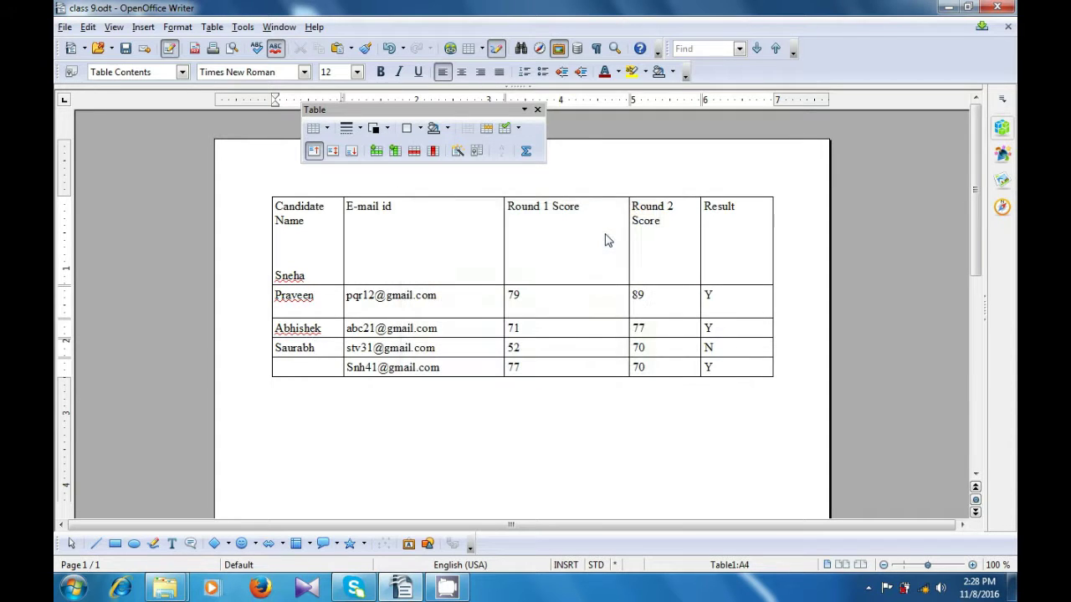